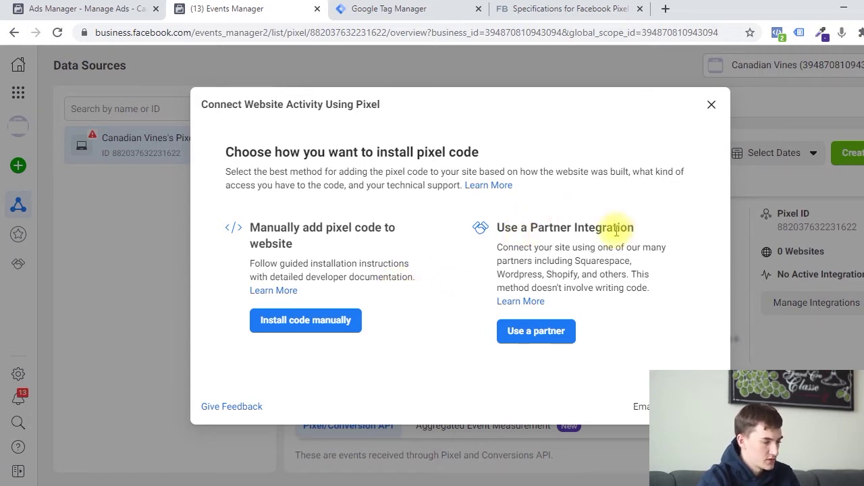
Step: Choose manual installation for the pixel and copy its base code
left_click(332, 337)
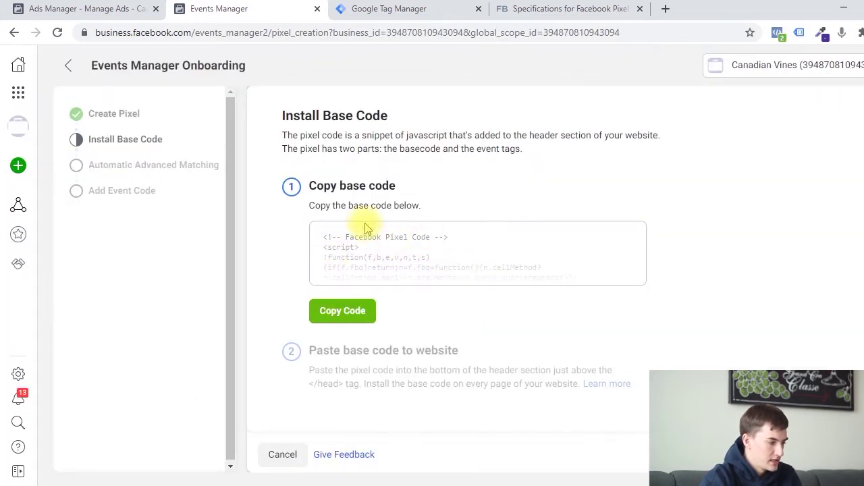
left_click(364, 311)
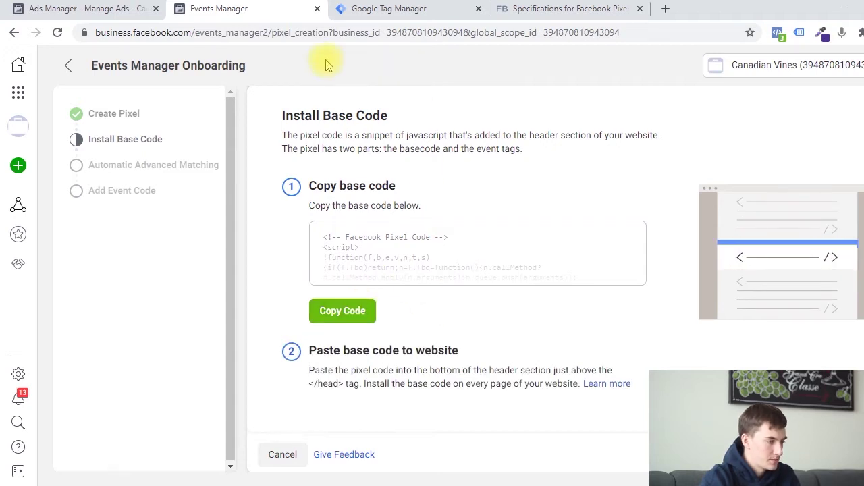
Step: Switch to Google Tag Manager and start a new tag named "FB pixel"
left_click(388, 8)
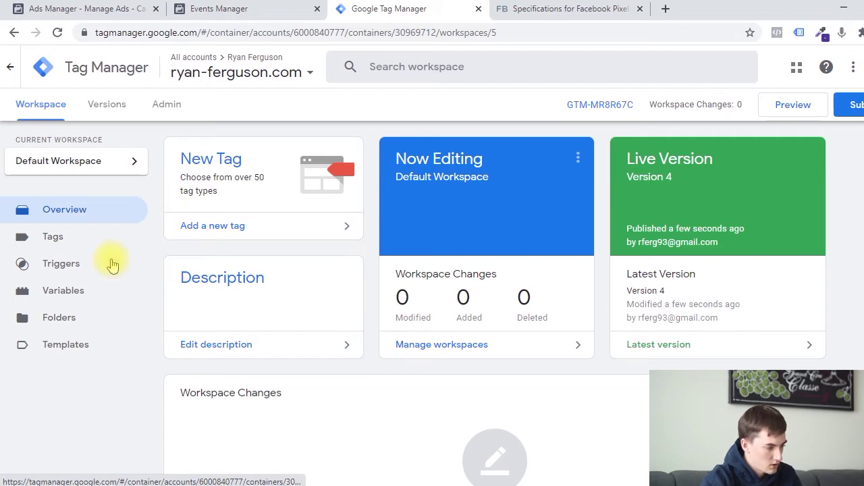
left_click(85, 247)
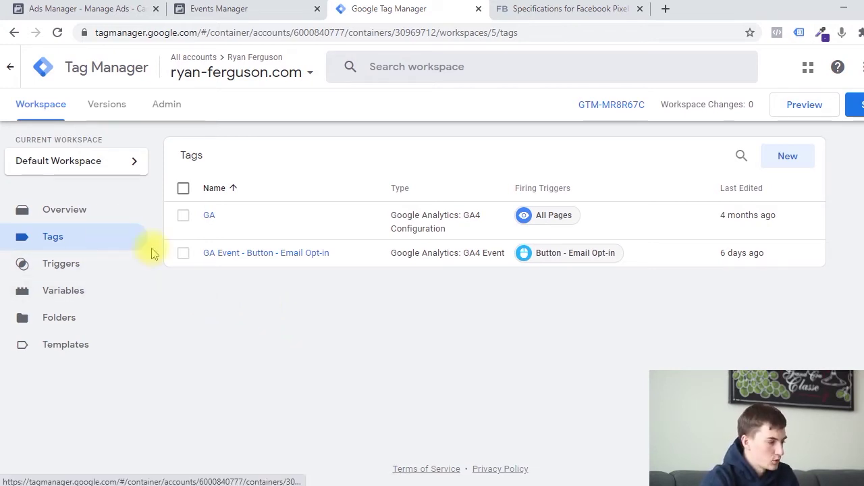
left_click(787, 157)
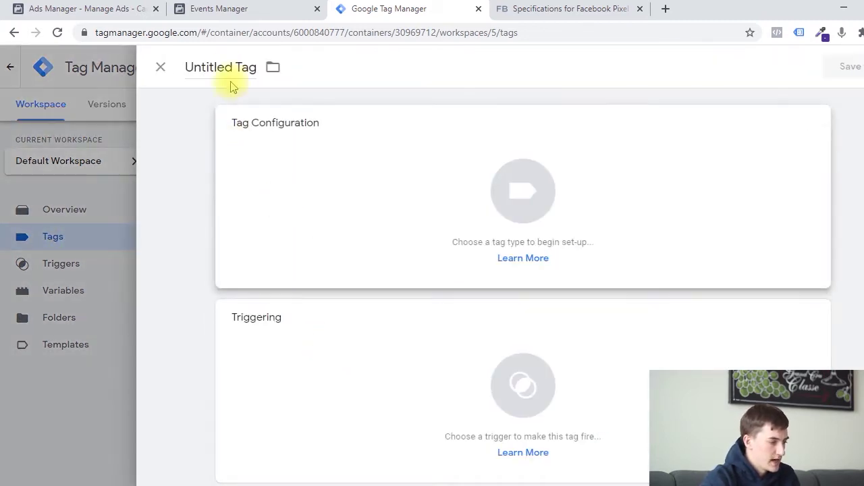
left_click(222, 68)
type("FB pixel")
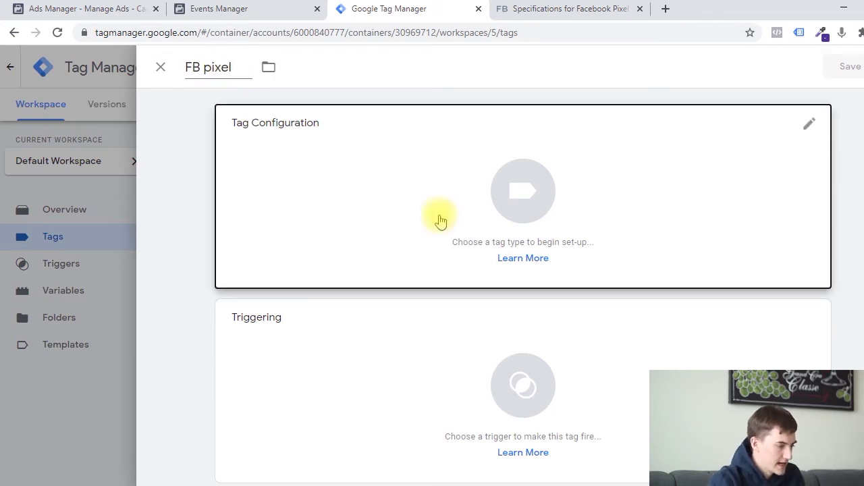
Step: Make the FB pixel tag a Custom HTML tag and paste the copied pixel base code into it
left_click(444, 222)
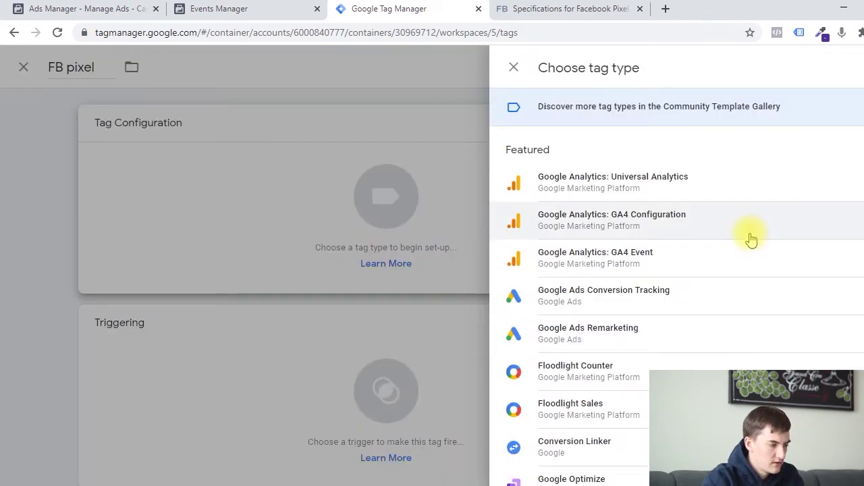
scroll(750, 238, "down", 4)
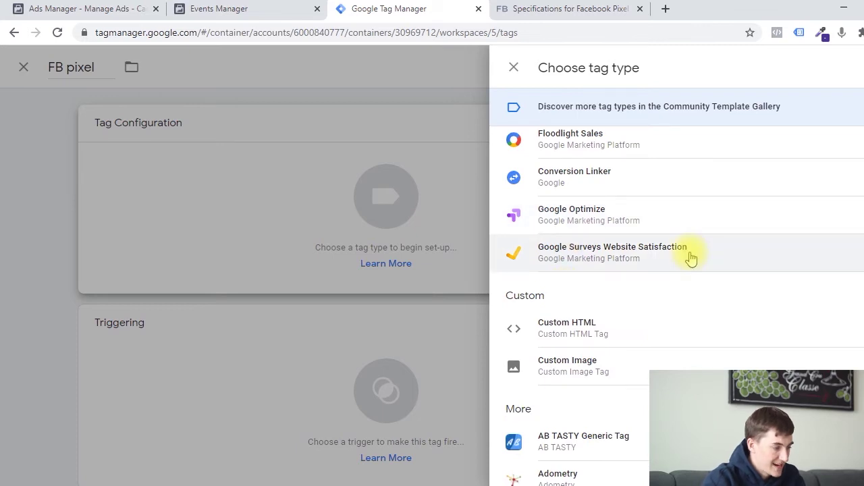
scroll(690, 257, "down", 1)
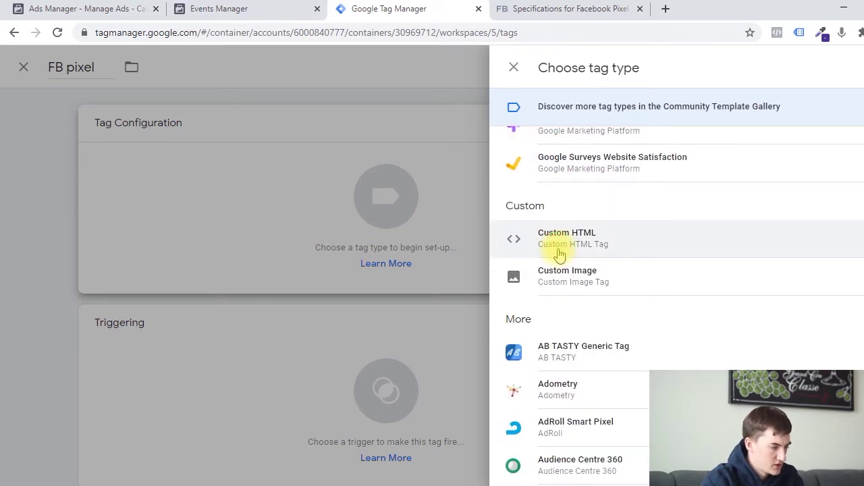
left_click(560, 254)
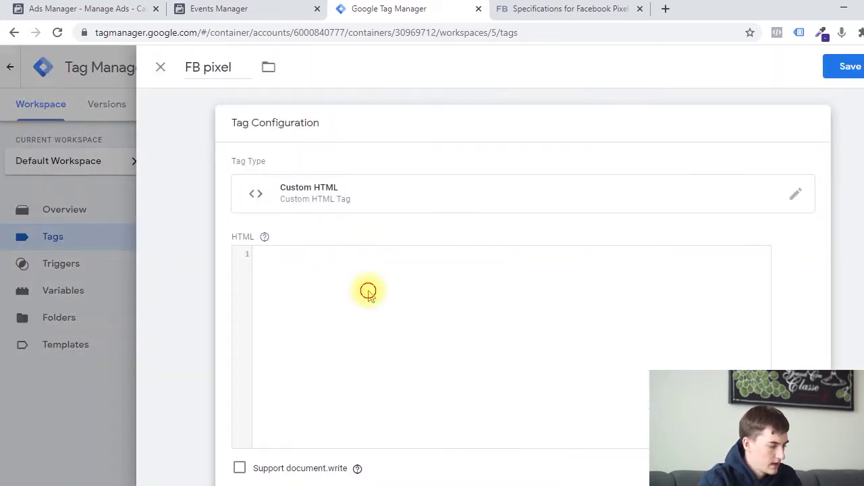
left_click(368, 296)
key("ctrl+v")
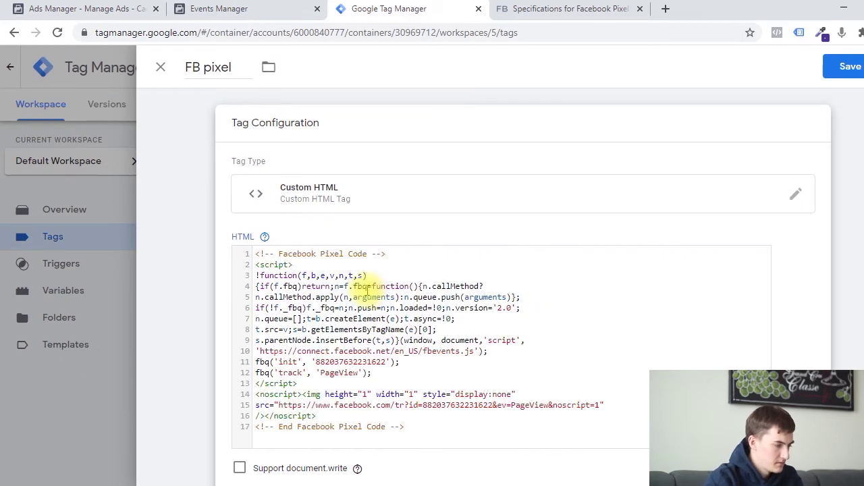
Step: Assign the All Pages trigger to the FB pixel tag and save the tag
scroll(345, 267, "down", 1)
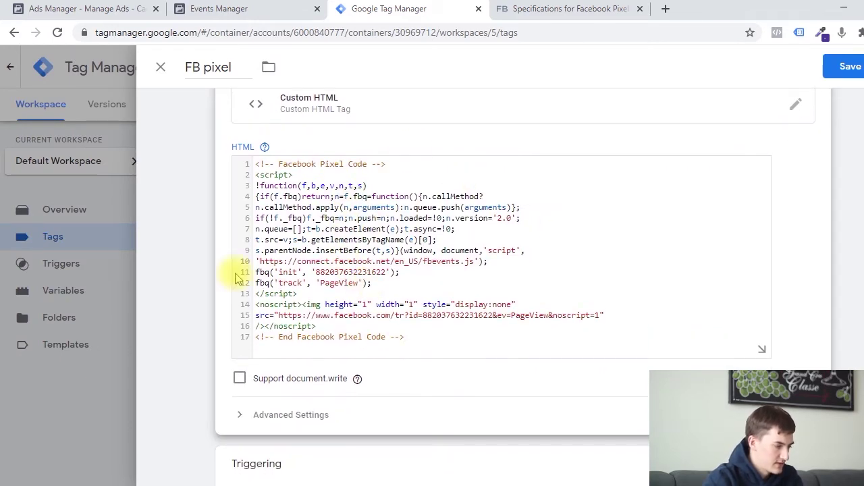
scroll(253, 274, "down", 1)
scroll(264, 336, "down", 1)
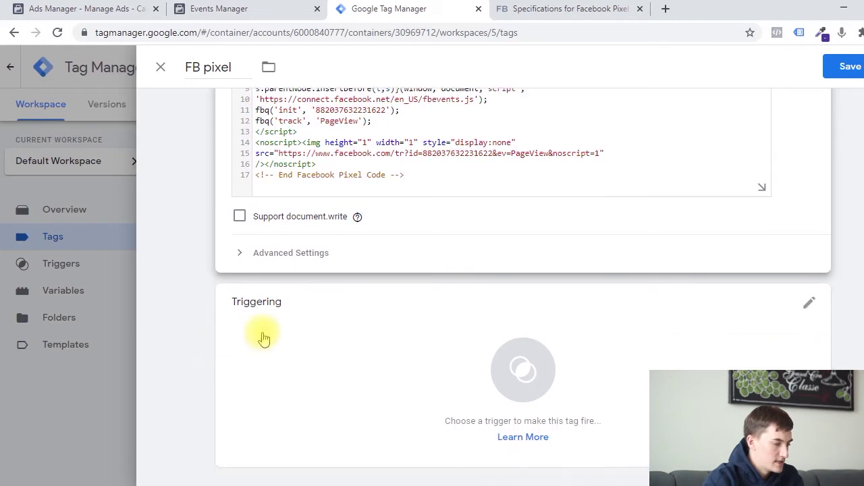
left_click(264, 337)
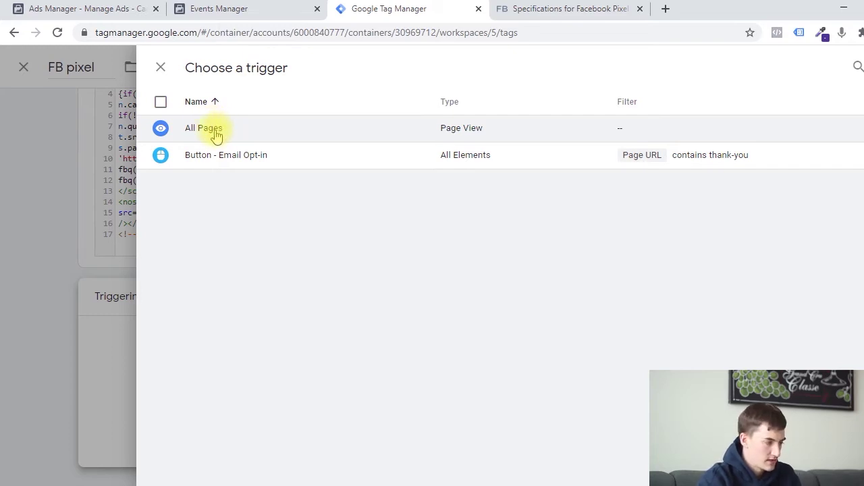
left_click(214, 135)
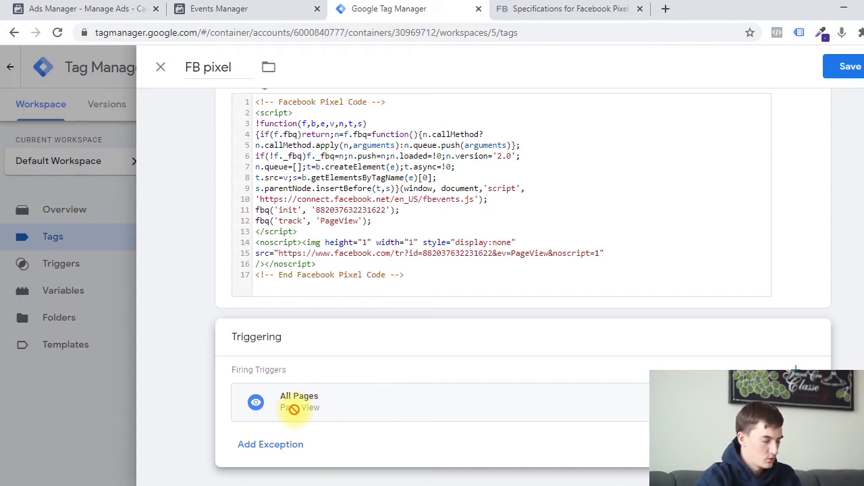
scroll(293, 409, "up", 2)
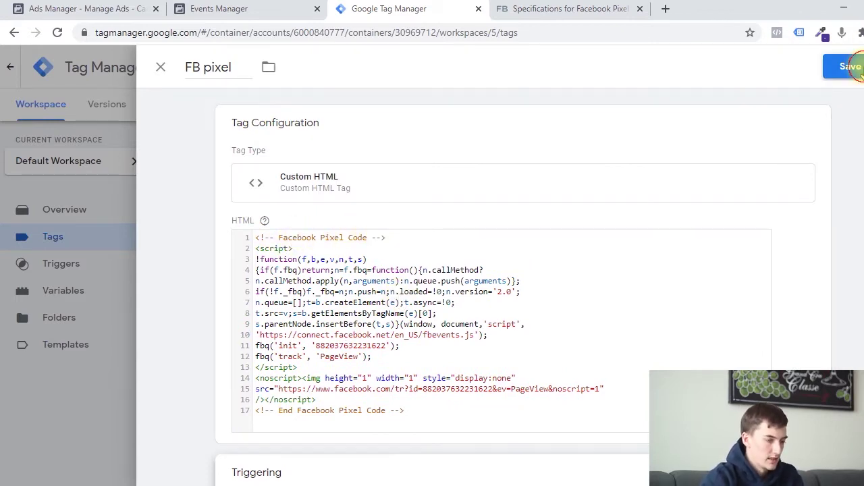
left_click(849, 65)
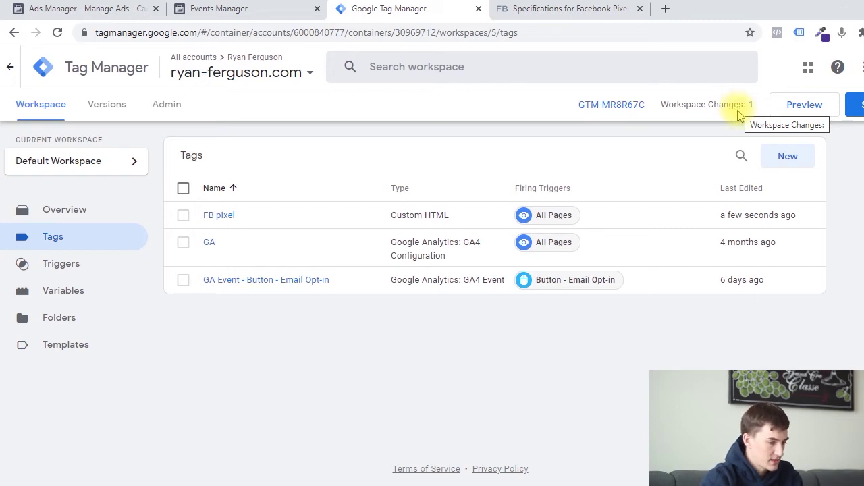
Step: Submit and publish the workspace changes to the Live environment, skipping the version name and description
left_click(861, 101)
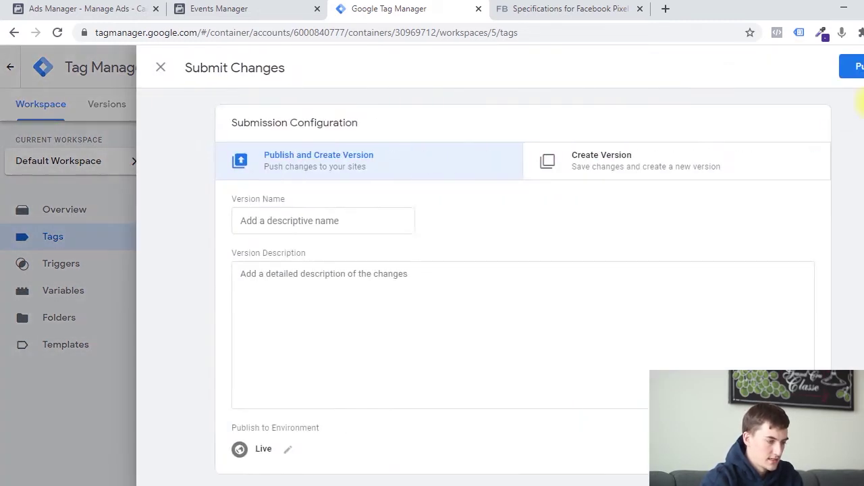
left_click(397, 223)
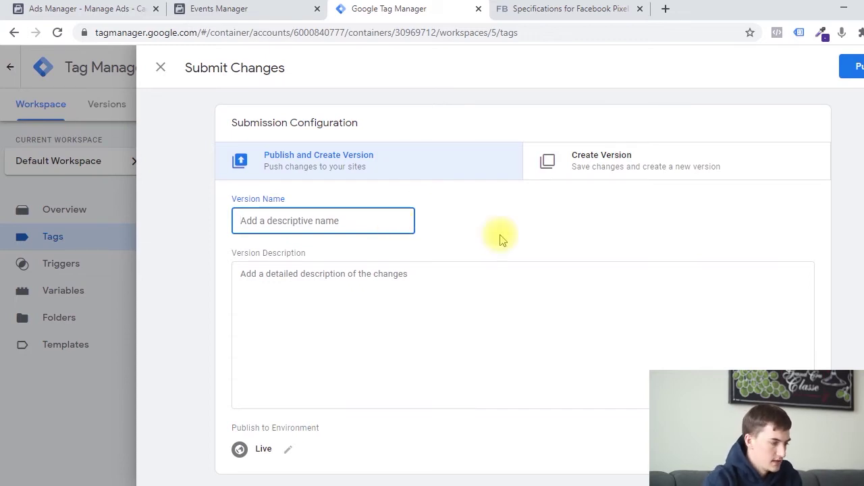
left_click(852, 66)
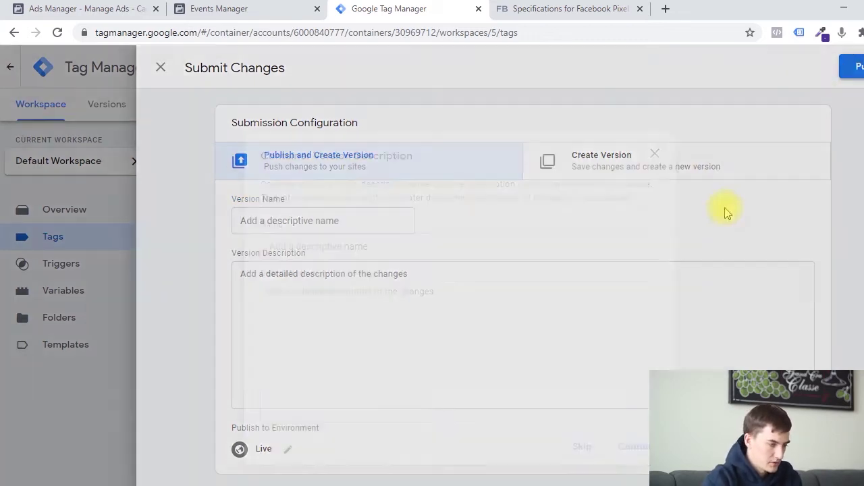
left_click(585, 447)
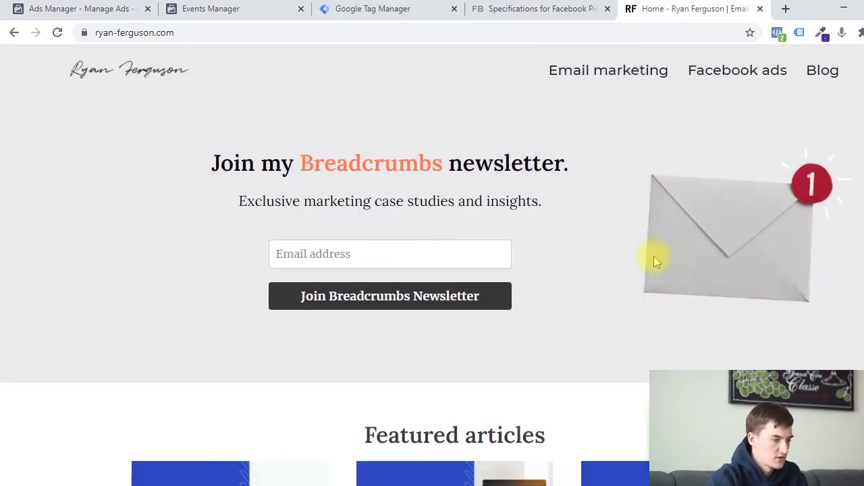
Step: Inspect the website's home page with Facebook Pixel Helper and compare the detected pixel ID with the one in Events Manager
left_click(777, 35)
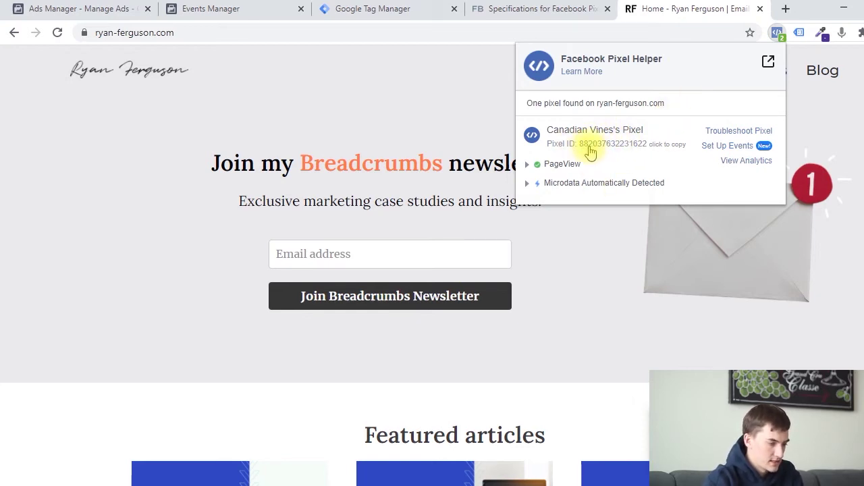
left_click(292, 8)
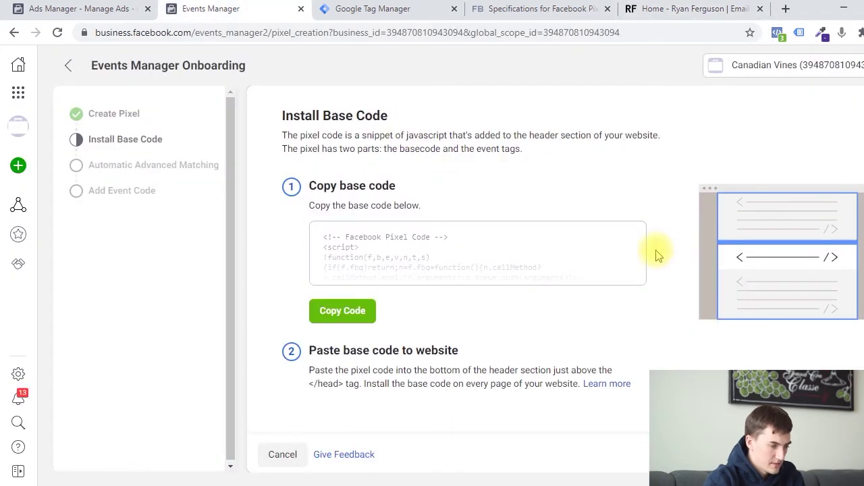
left_click(69, 65)
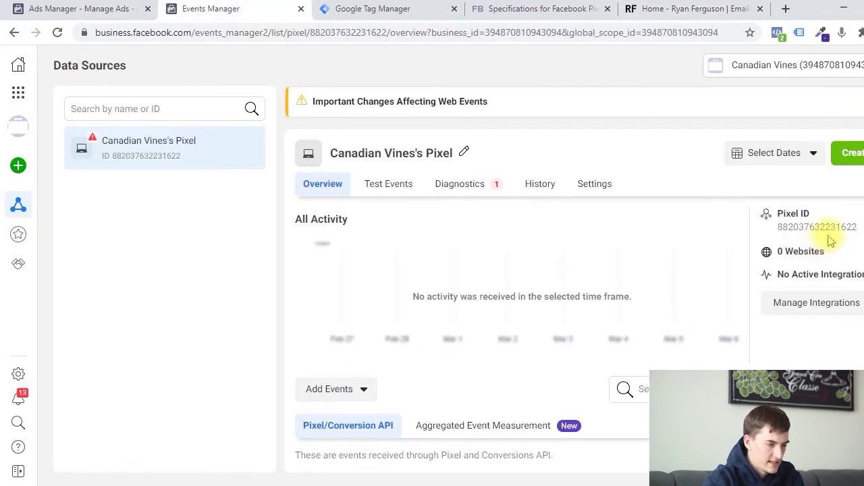
left_click(825, 219)
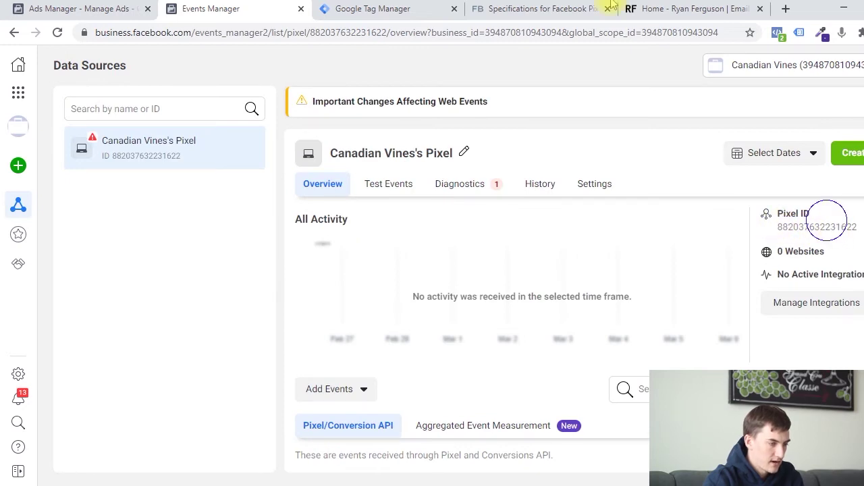
left_click(686, 8)
left_click(777, 33)
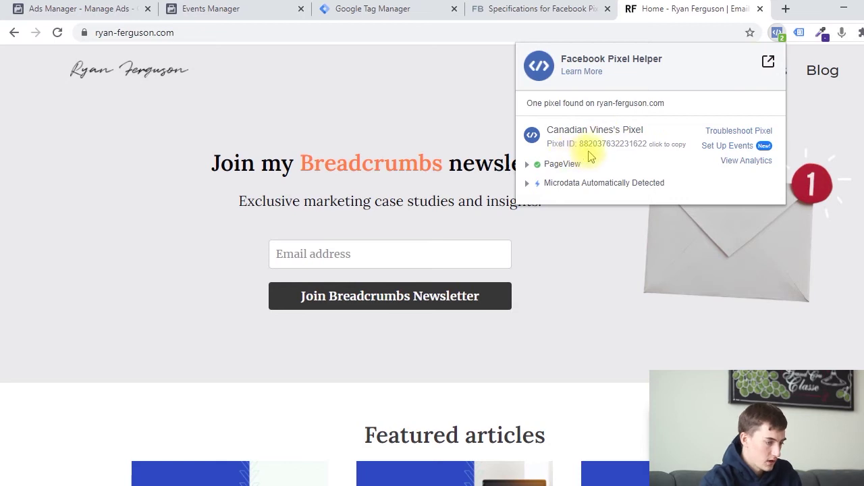
Step: Close the Pixel Helper results and highlight the "blog/" path in the address of the website's blog page
left_click(358, 154)
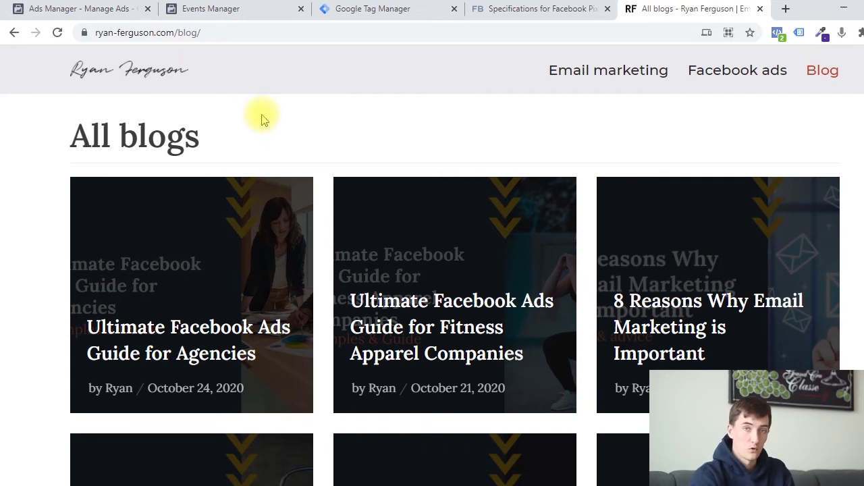
left_click_drag(205, 33, 236, 35)
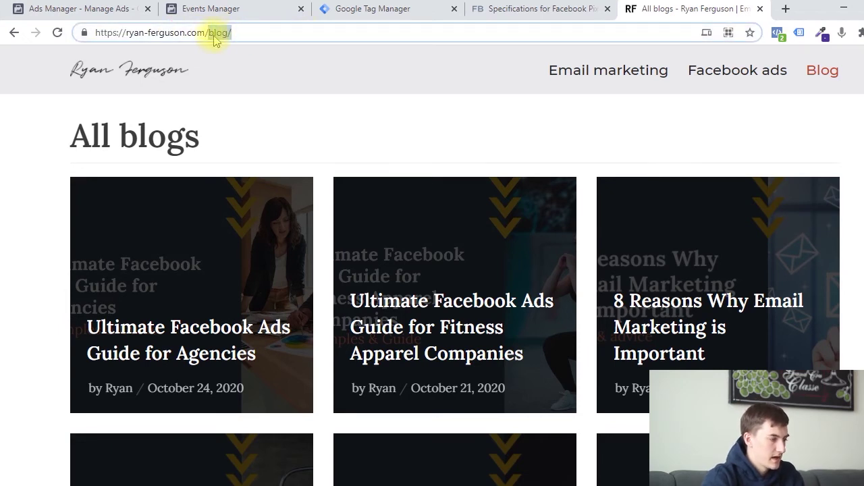
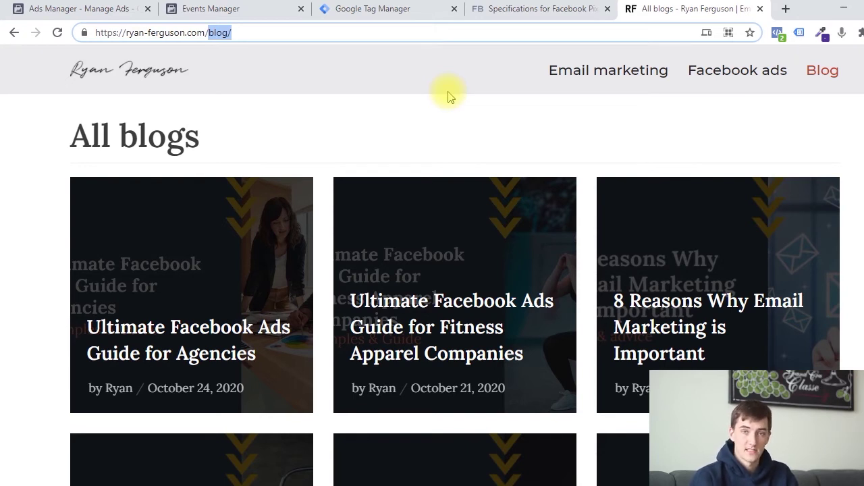
Step: In Google Tag Manager, start a new trigger named "FB event - Lead" with the Page View trigger type
left_click(396, 10)
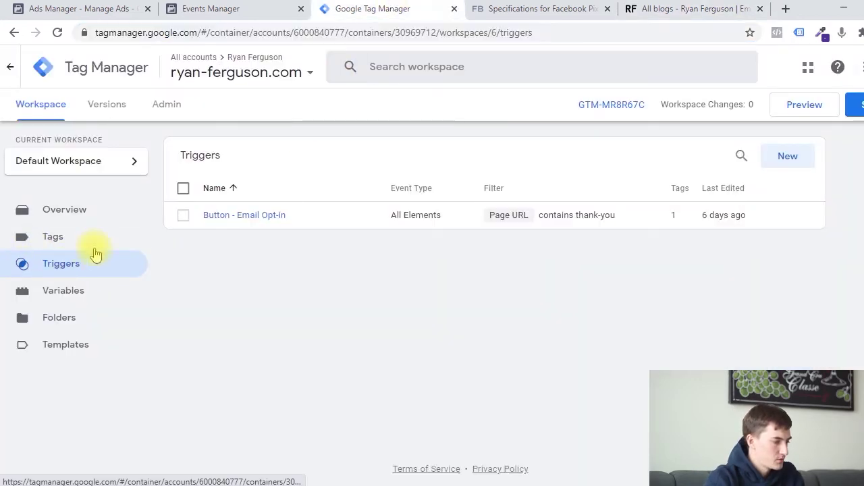
left_click(788, 160)
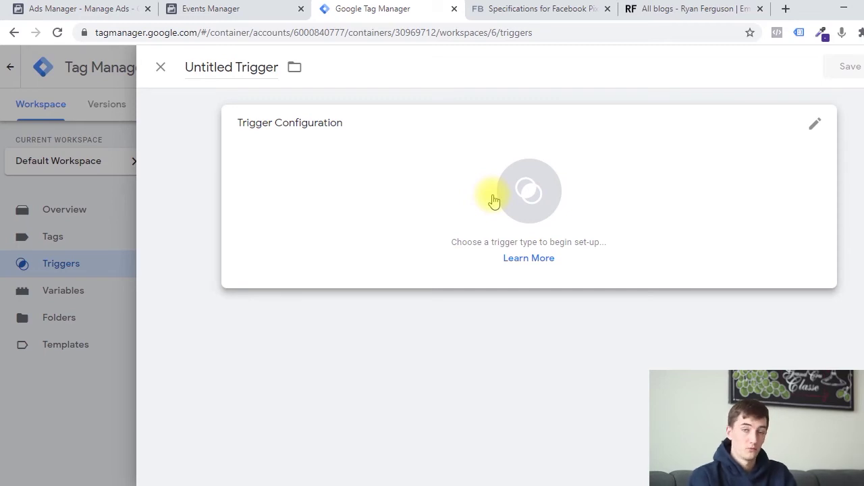
left_click(216, 68)
type("FB event - Lead")
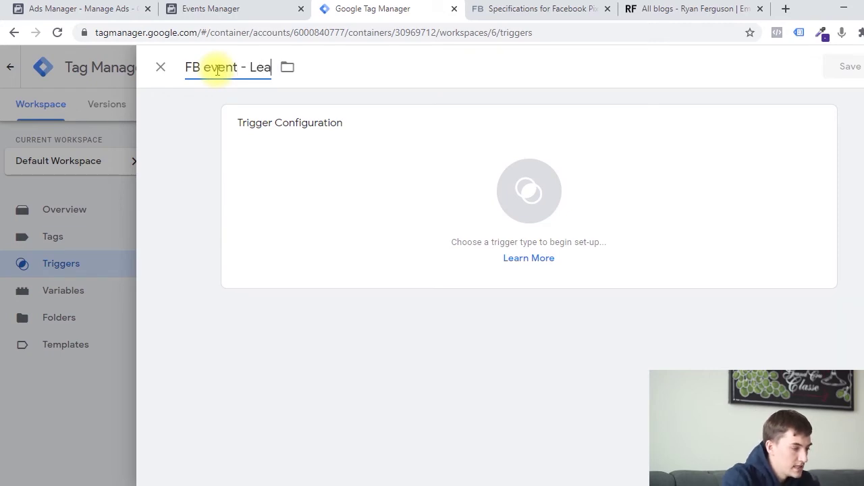
double_click(259, 76)
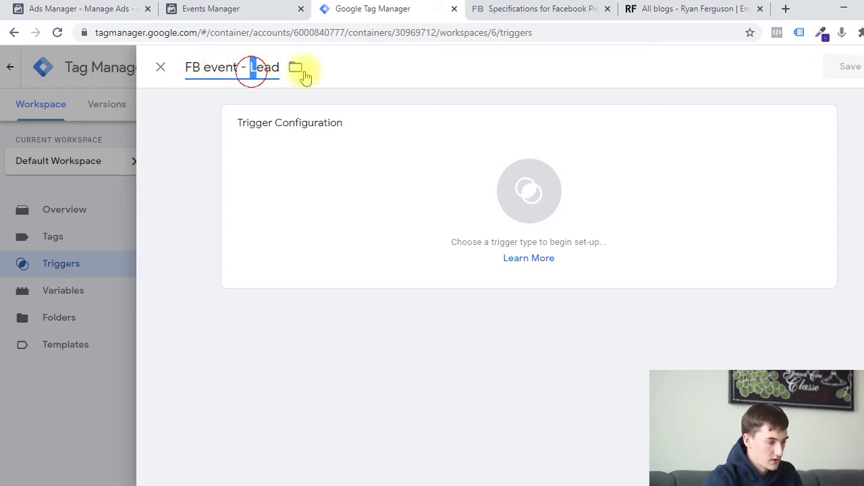
left_click(442, 183)
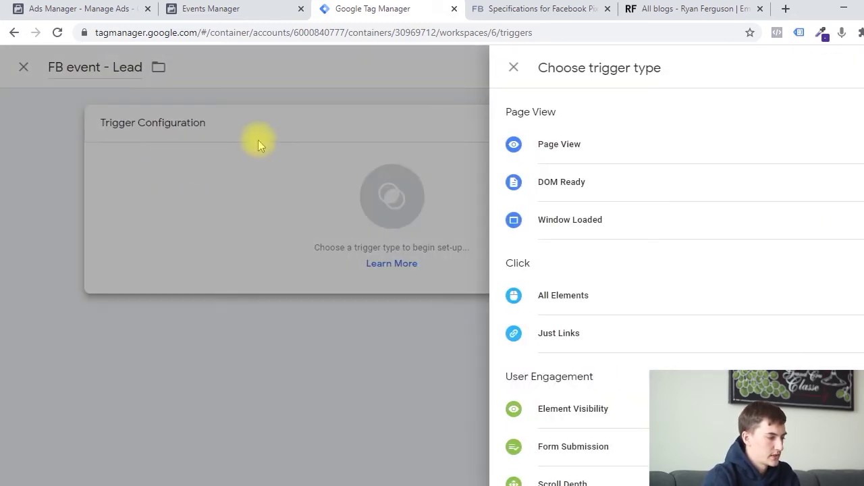
left_click(600, 145)
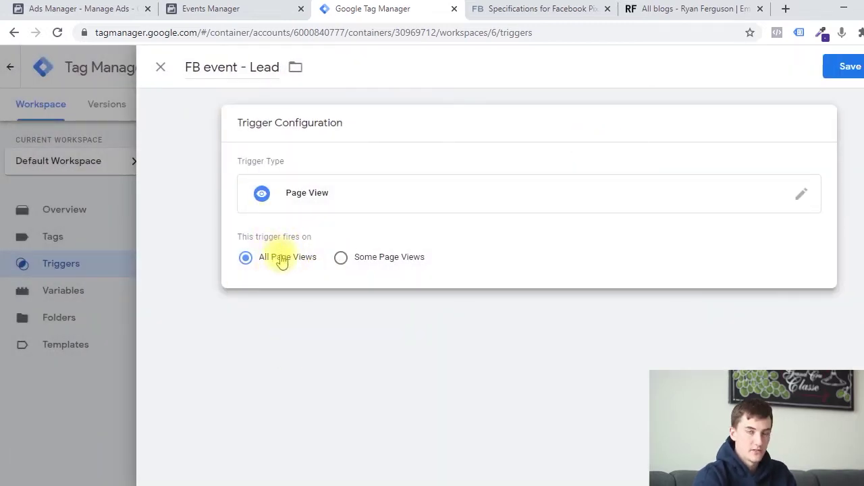
Step: Restrict the trigger to some page views, with the condition that Page URL contains "blog"
left_click(339, 257)
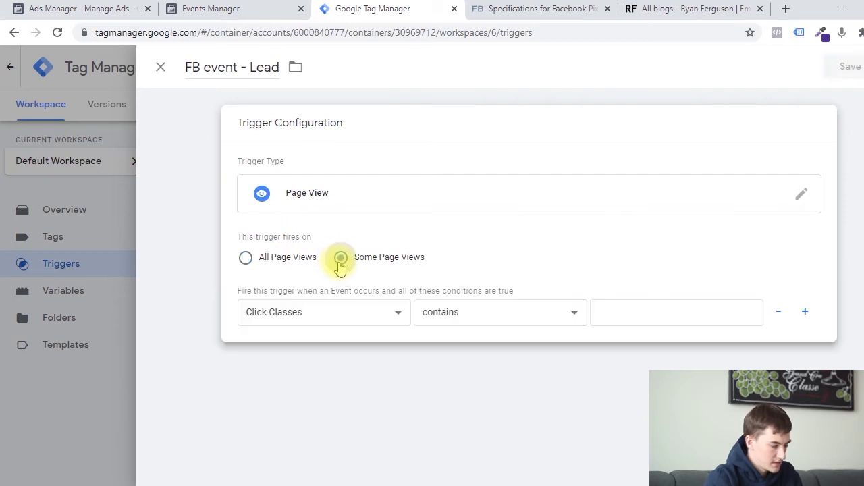
left_click(321, 315)
scroll(317, 202, "down", 10)
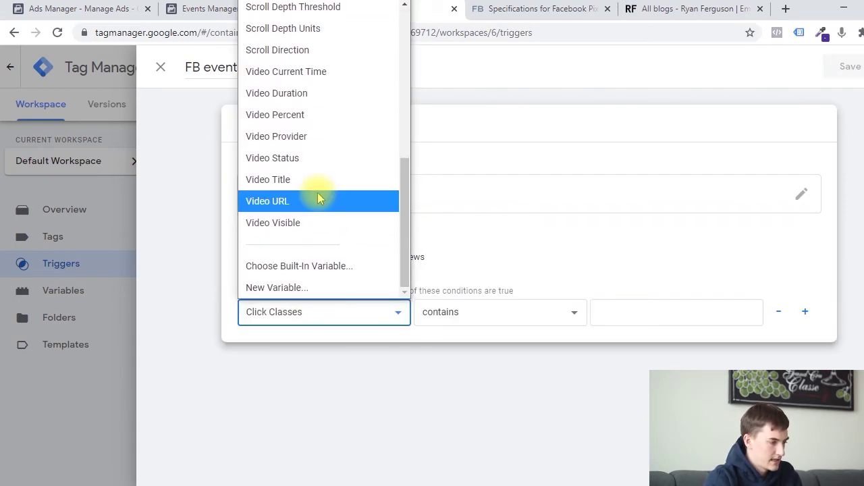
scroll(317, 192, "up", 10)
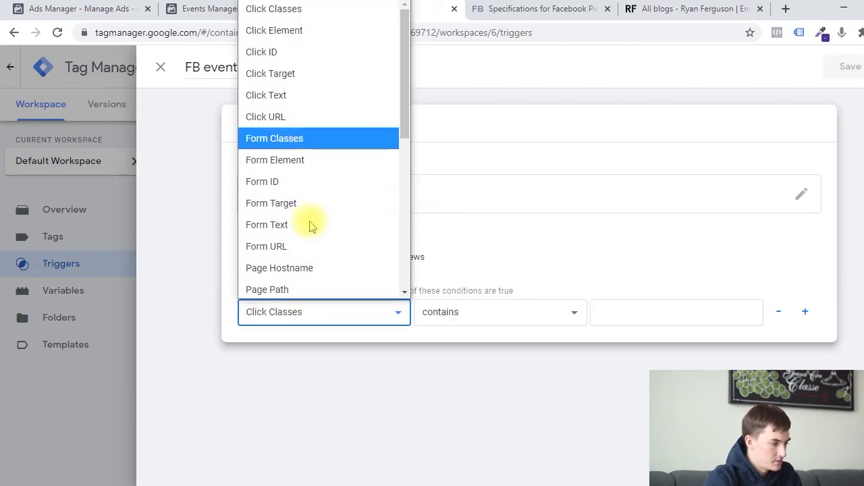
scroll(315, 270, "down", 3)
left_click(290, 131)
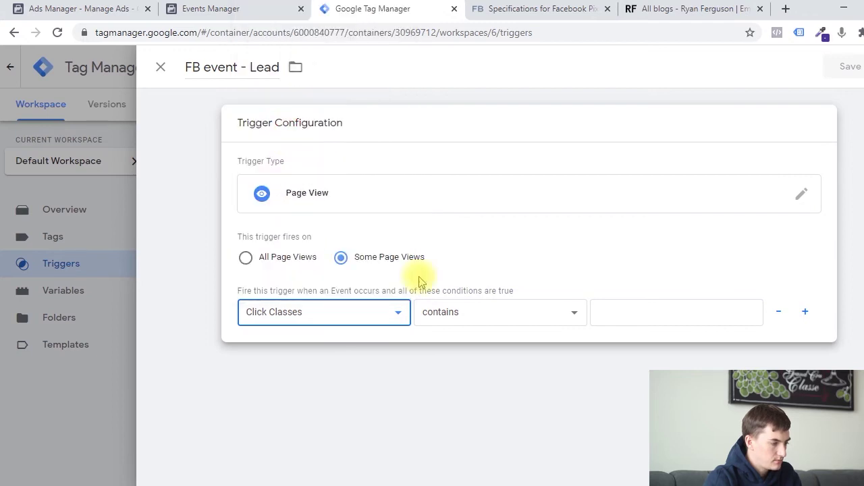
left_click(638, 311)
type("blog")
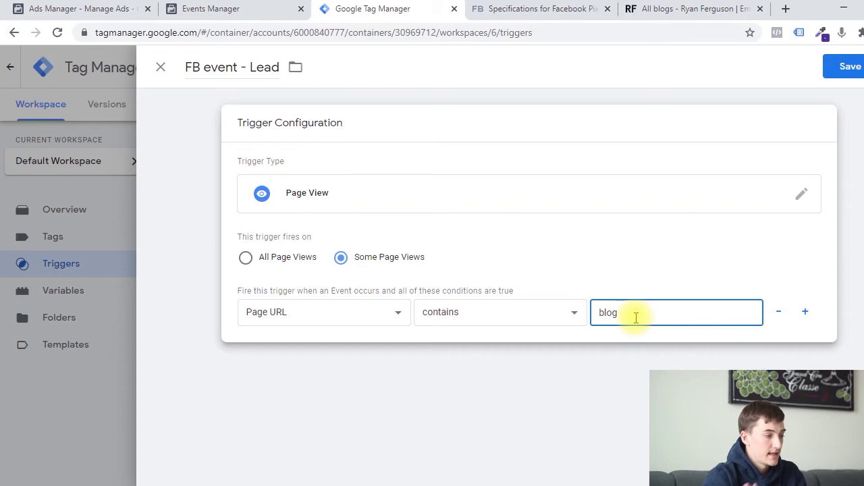
Step: Compare the trigger's "blog" condition with the path in the blog page's address, and save the trigger in Google Tag Manager
left_click(678, 8)
left_click(214, 34)
double_click(217, 33)
double_click(220, 37)
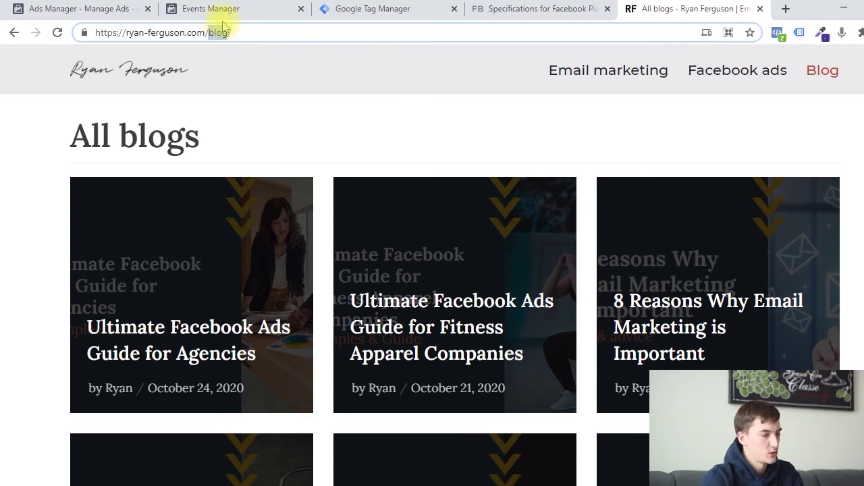
left_click(442, 6)
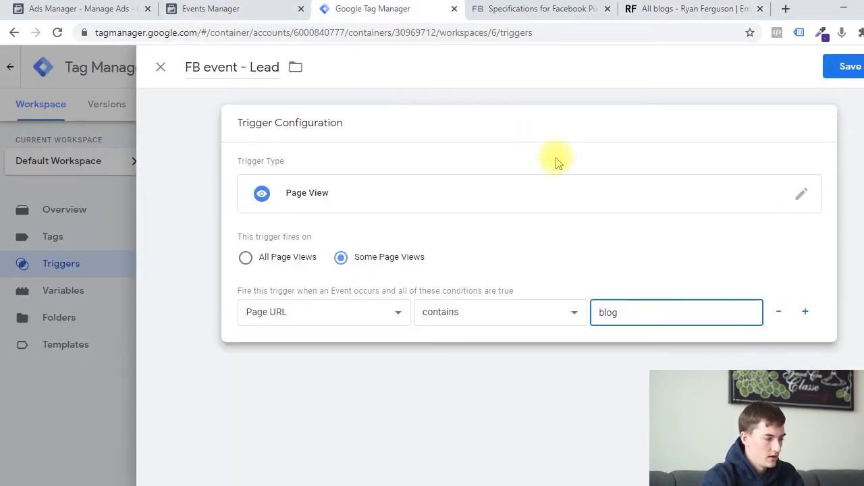
left_click(599, 313)
left_click_drag(599, 313, 648, 311)
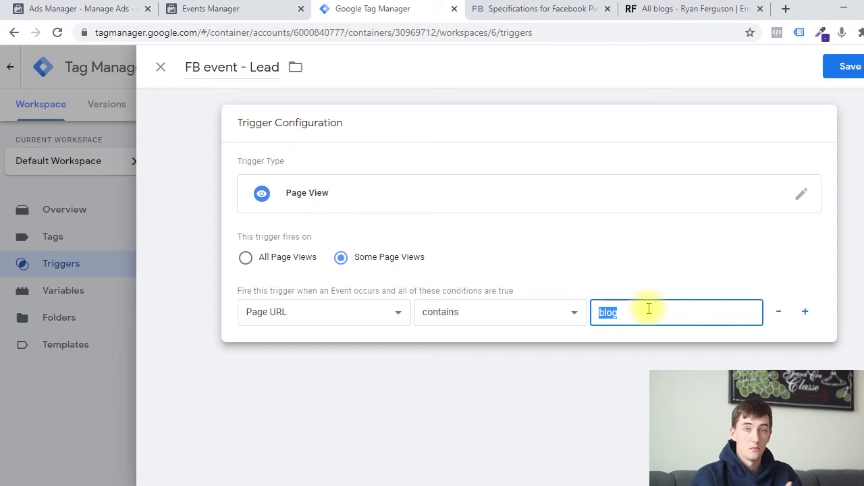
key("ctrl+Tab")
key("ctrl+Tab")
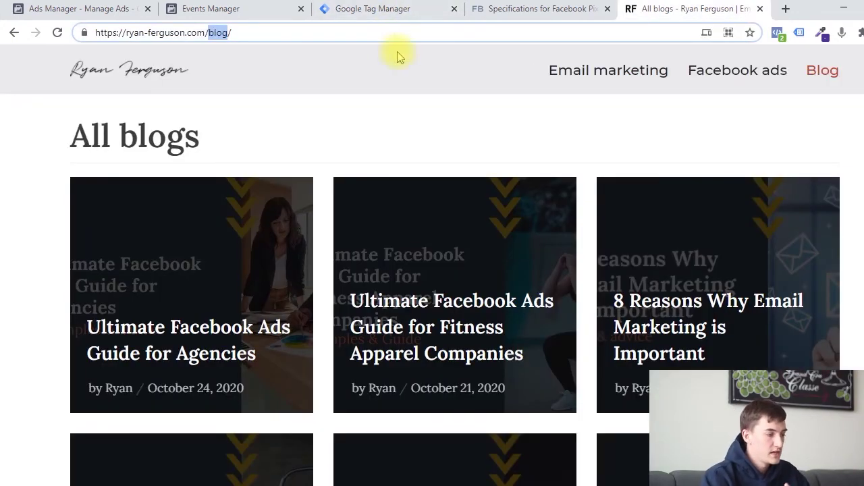
left_click(378, 9)
left_click(845, 68)
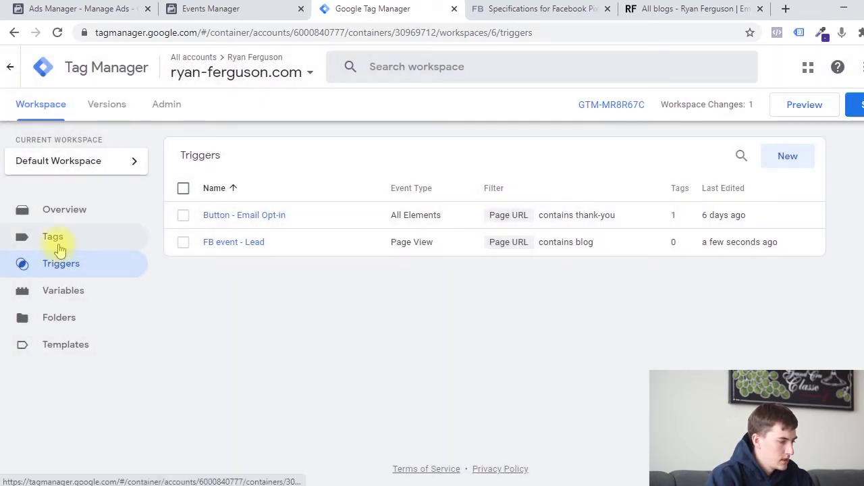
Step: Start a new tag named "FB event - Lead"
left_click(57, 237)
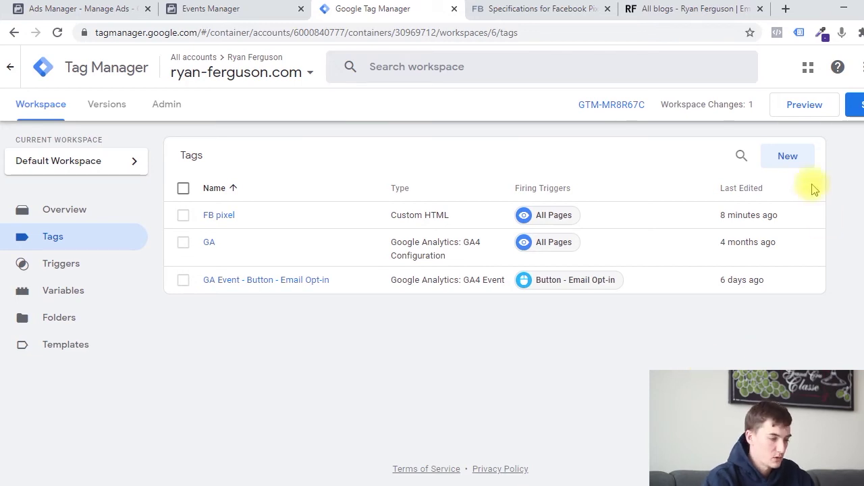
left_click(795, 158)
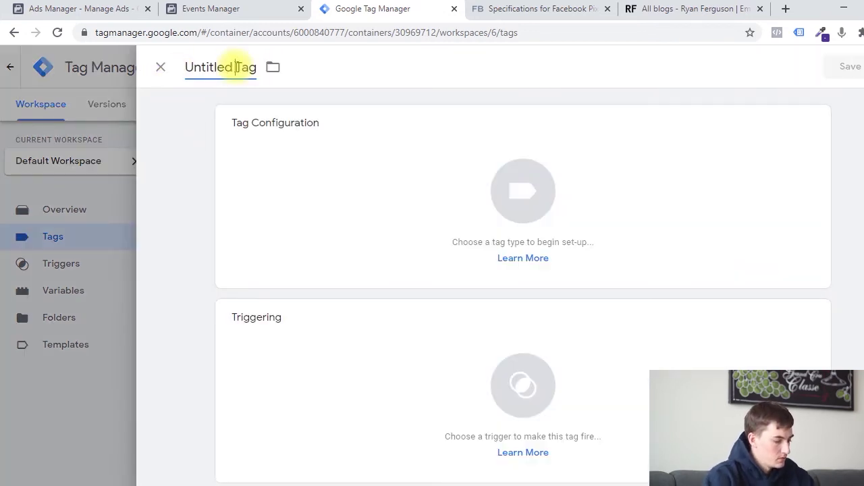
left_click(236, 67)
type("FB")
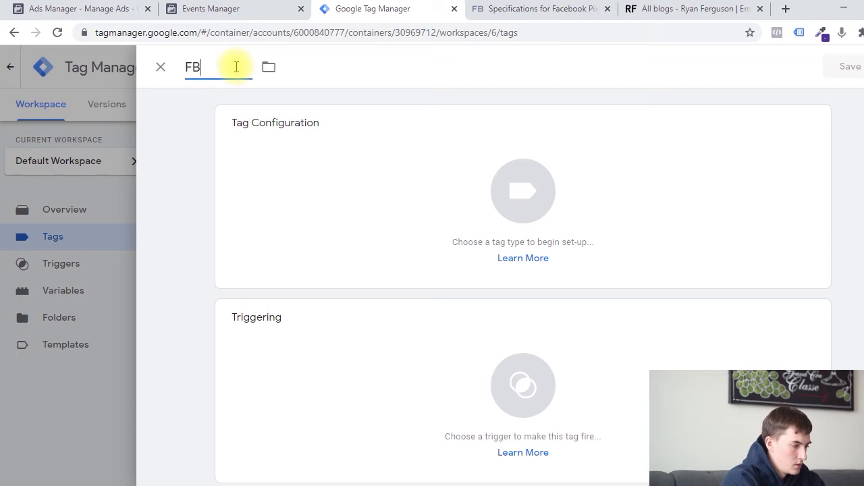
type(" event - Lead")
Step: Set the tag type to Custom HTML and enter the code "<script> fbq('track', 'Lead'); </script>"
left_click(526, 206)
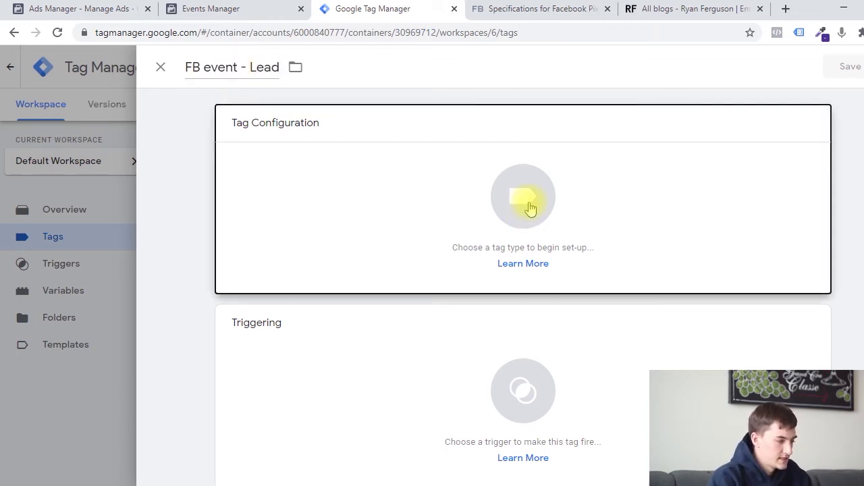
left_click(542, 209)
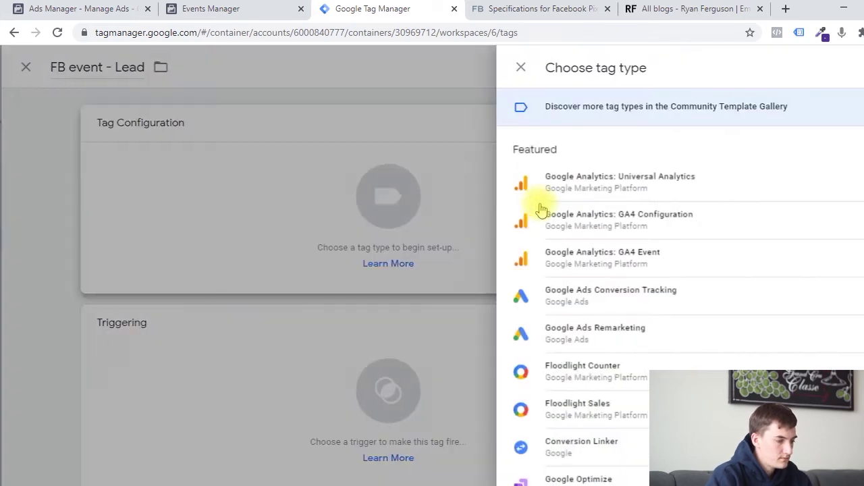
scroll(594, 349, "down", 5)
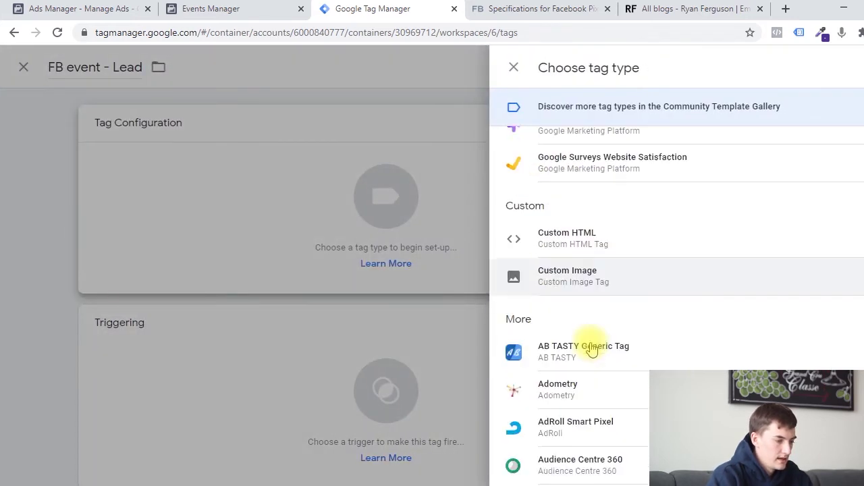
left_click(581, 247)
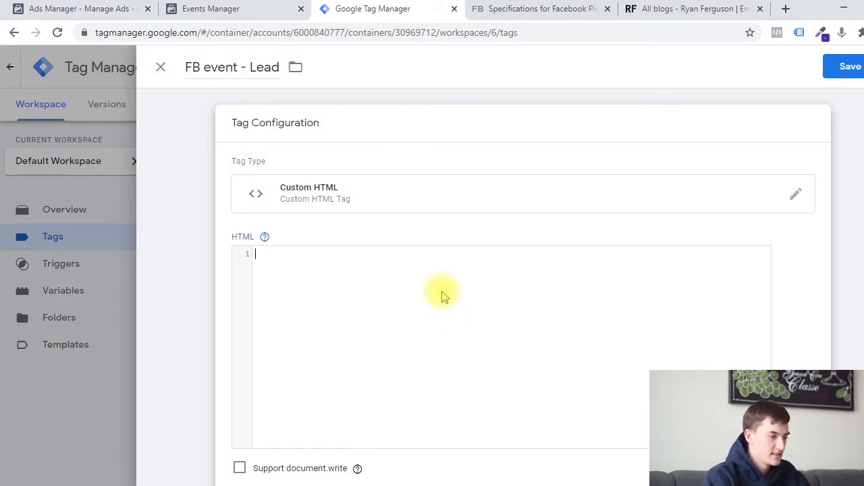
type("<script>   fbq('track', 'Lead'); </script>")
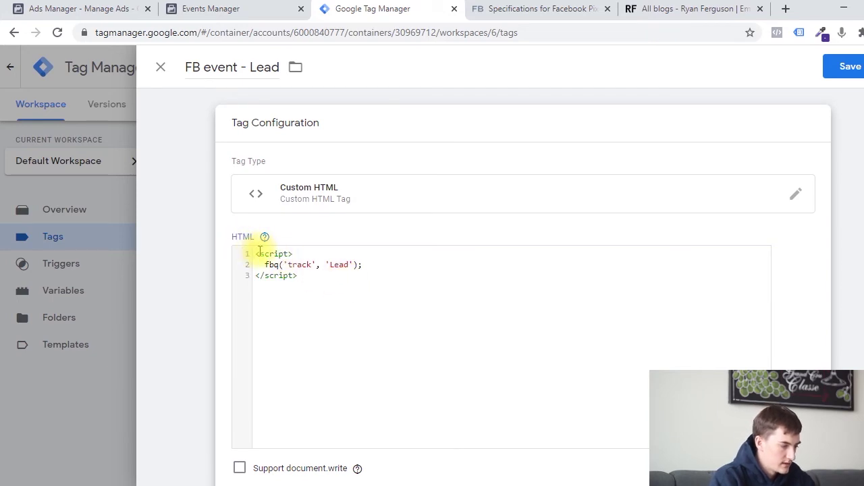
Step: Highlight the fbq tracking line and its "Lead" event name in the tag's HTML code
left_click(304, 278)
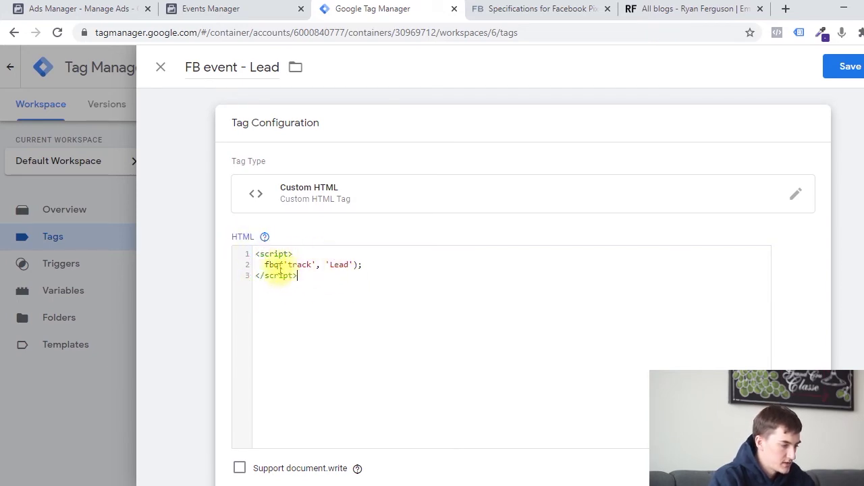
left_click_drag(265, 265, 386, 264)
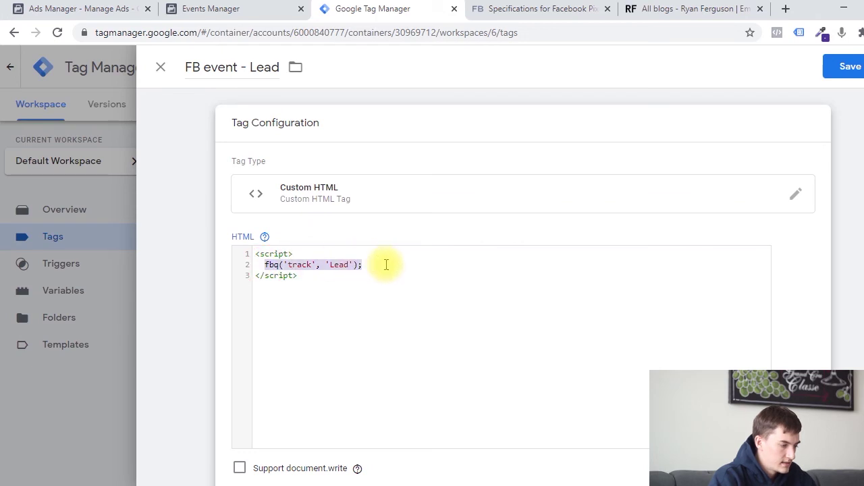
left_click(301, 265)
left_click(309, 264)
left_click(330, 264)
left_click_drag(328, 264, 352, 265)
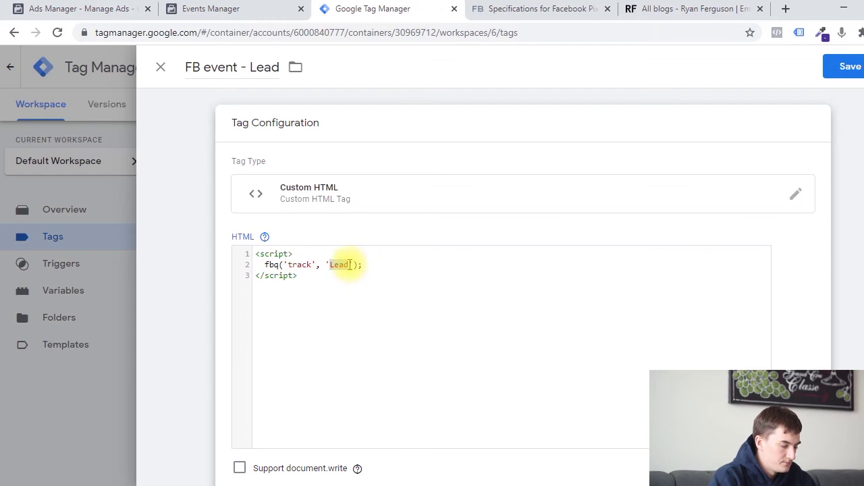
Step: Review the Standard events table on the Facebook Pixel specifications help page, matching website actions to their standard event codes
left_click(520, 8)
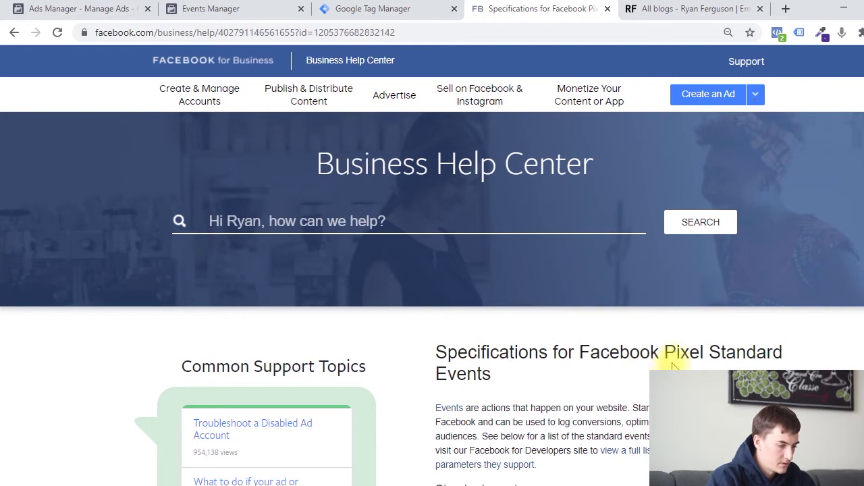
scroll(628, 361, "down", 8)
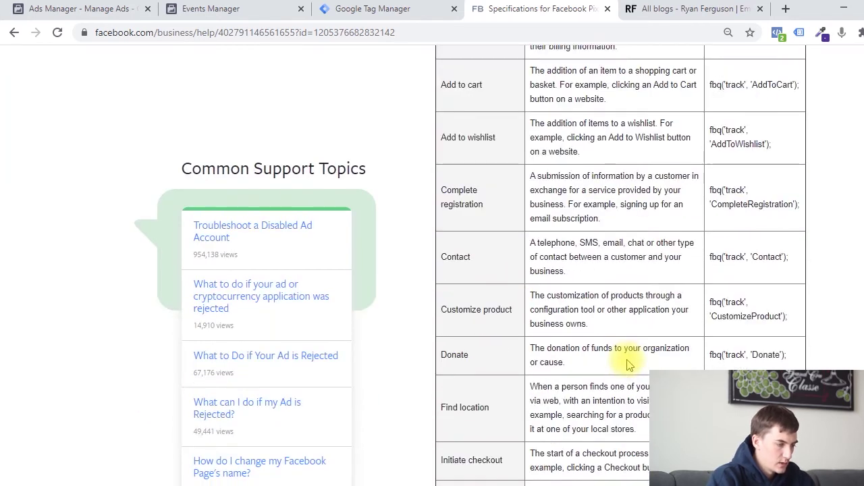
scroll(628, 361, "up", 3)
left_click_drag(710, 243, 761, 257)
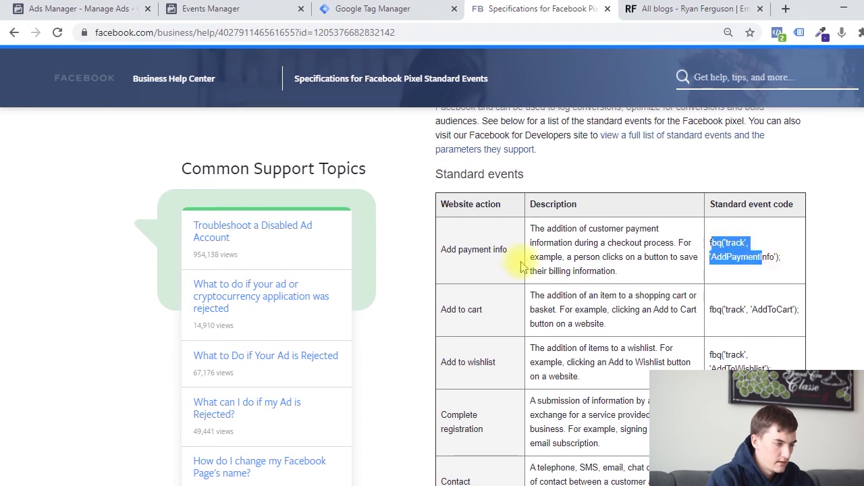
left_click(486, 249)
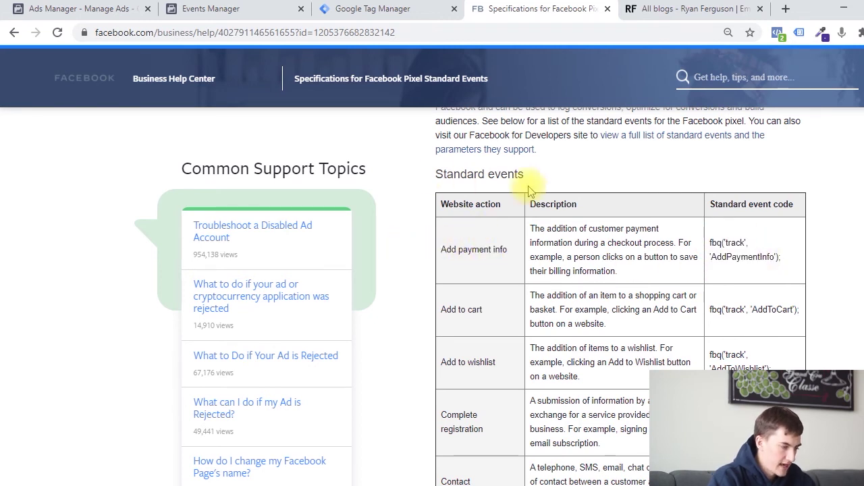
scroll(484, 334, "down", 8)
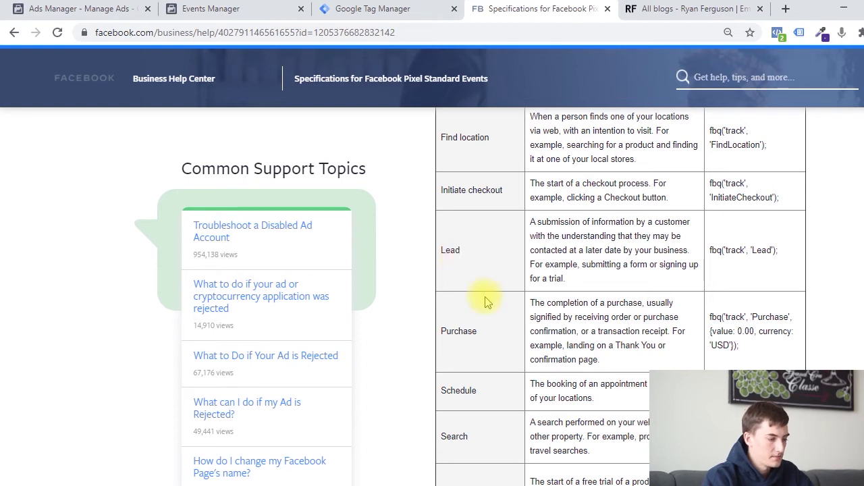
scroll(484, 302, "up", 7)
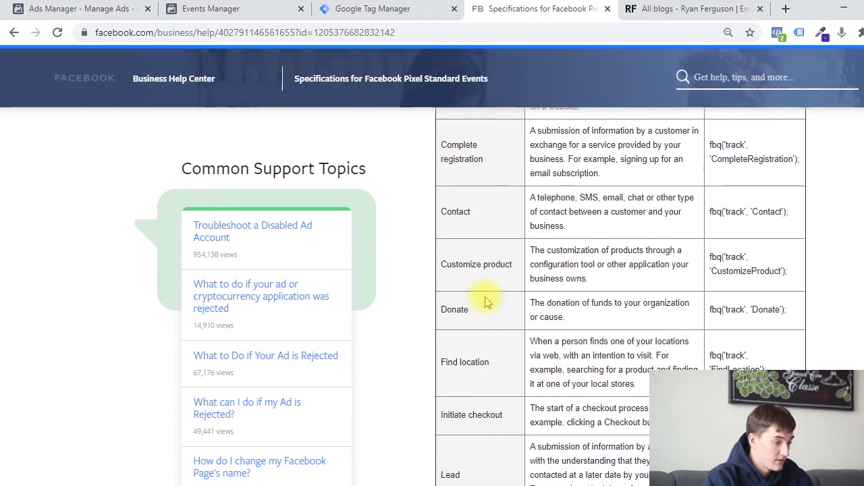
scroll(485, 242, "down", 14)
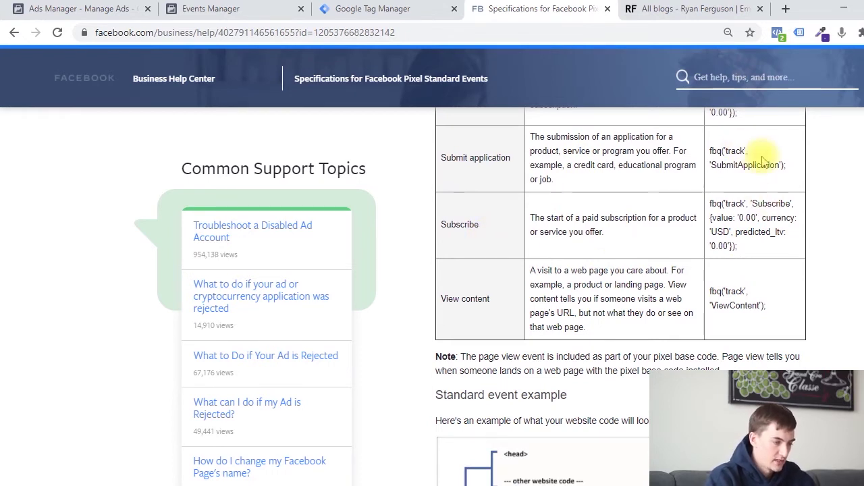
scroll(750, 185, "up", 3)
scroll(555, 213, "up", 1)
scroll(540, 284, "down", 1)
scroll(519, 405, "up", 2)
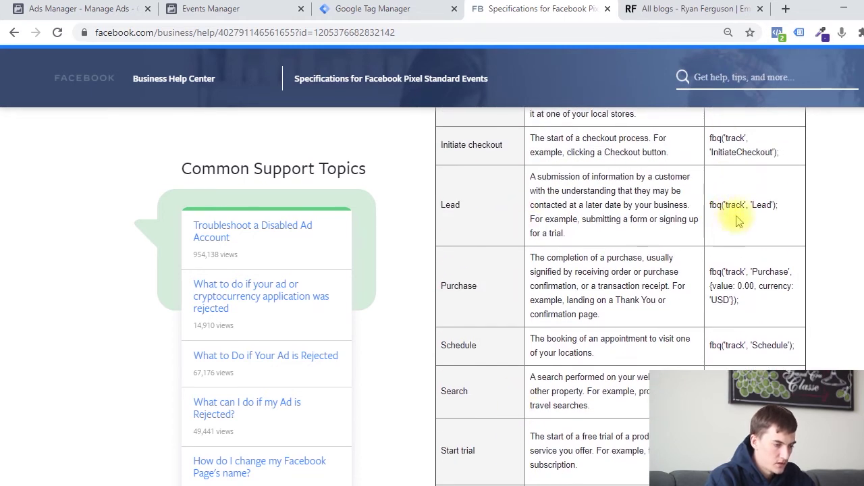
Step: Return to Google Tag Manager and check the opening and closing script tags around the Lead event code
left_click(396, 10)
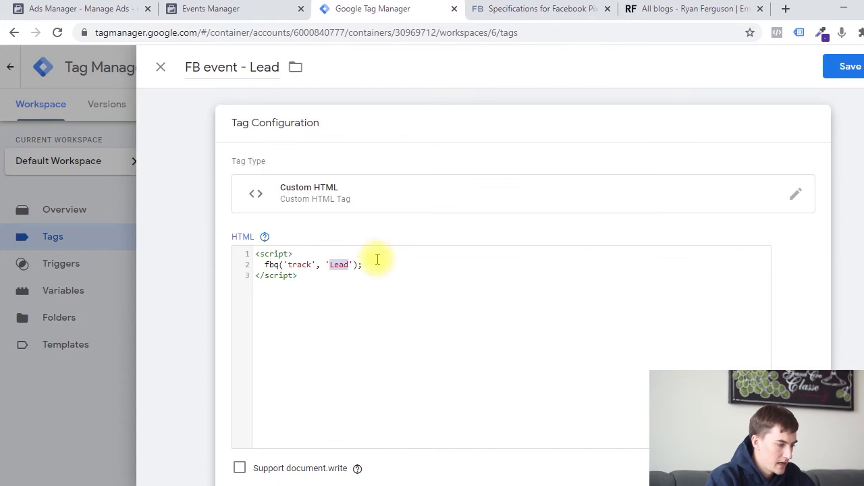
left_click_drag(295, 254, 255, 254)
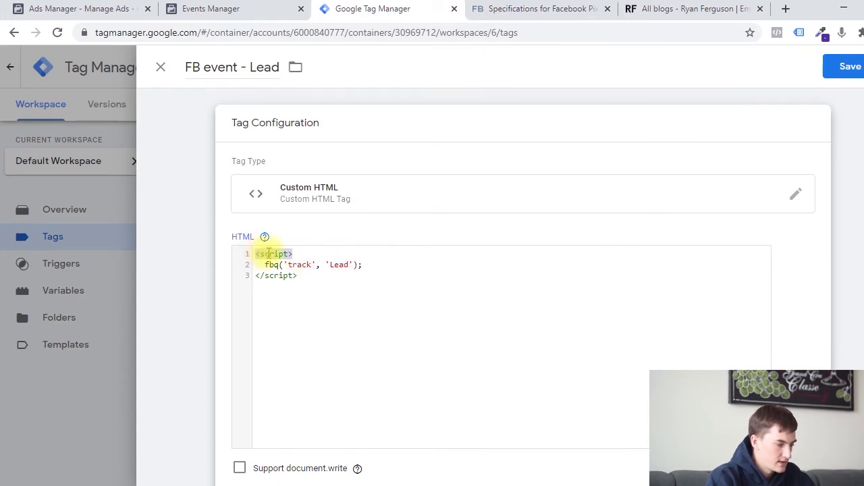
left_click_drag(298, 277, 255, 277)
left_click(340, 282)
Step: Assign the "FB event - Lead" page-view trigger as the tag's firing trigger and review the tag's setup
scroll(363, 323, "down", 3)
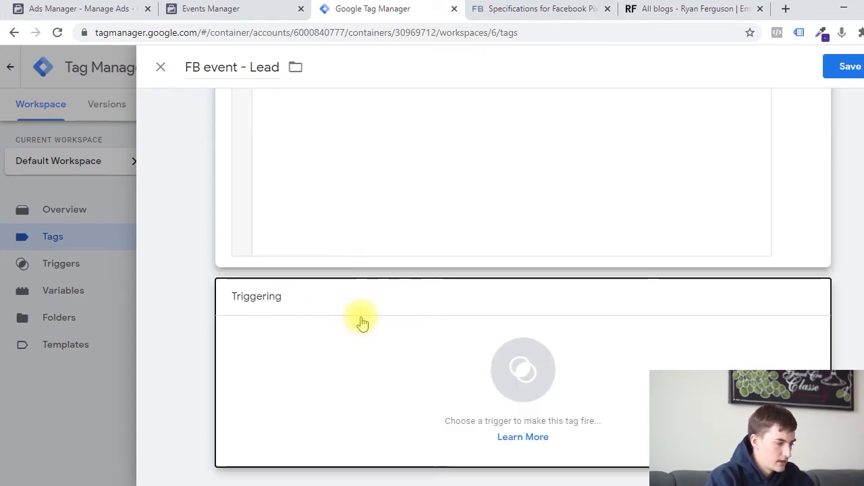
left_click(363, 323)
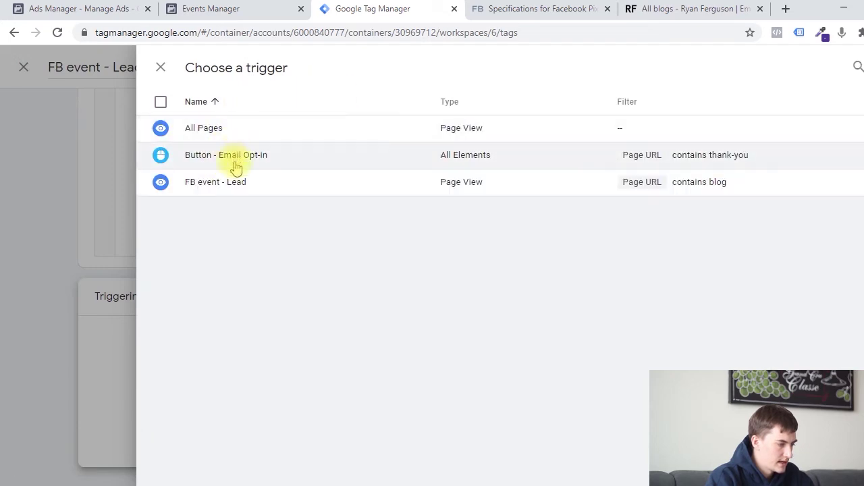
left_click(236, 183)
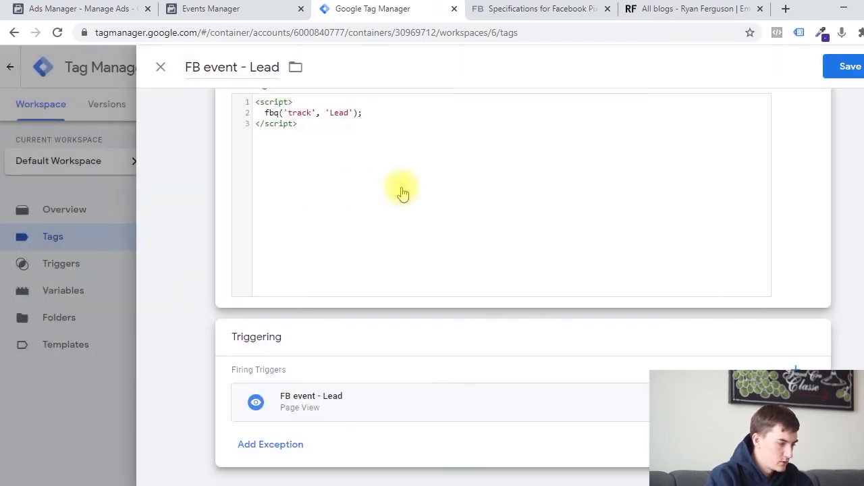
scroll(182, 253, "up", 2)
scroll(180, 257, "down", 2)
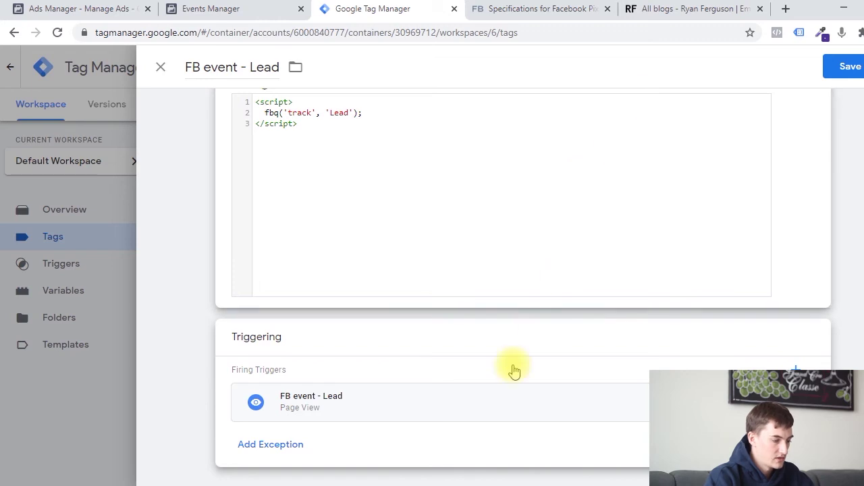
Step: Save the "FB event - Lead" tag and start previewing the container on the website's home page with the debug signal included
scroll(511, 371, "up", 2)
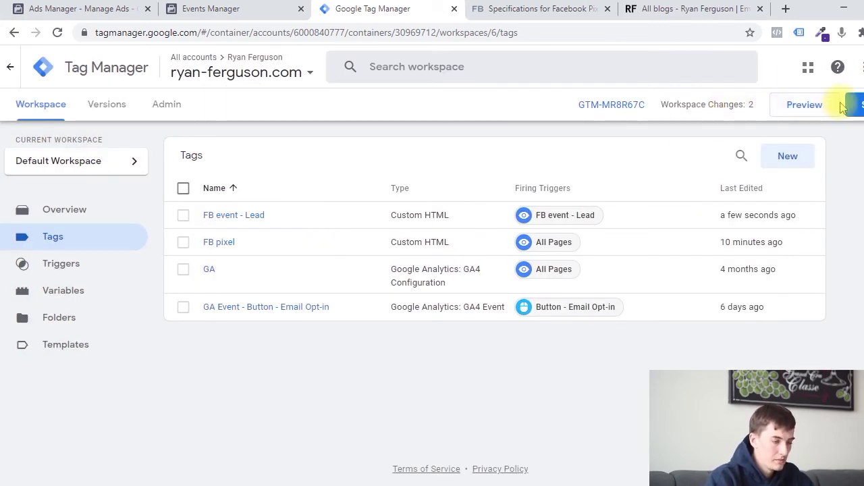
left_click(818, 106)
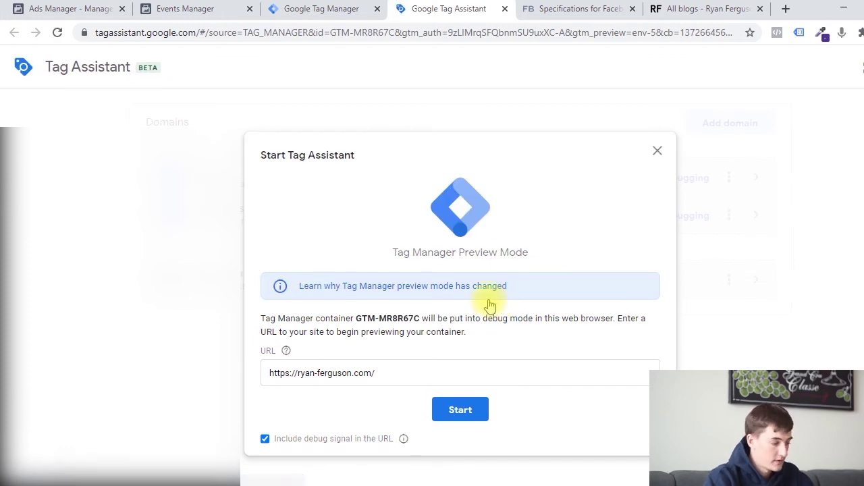
right_click(387, 374)
left_click(270, 372)
left_click_drag(412, 372, 243, 380)
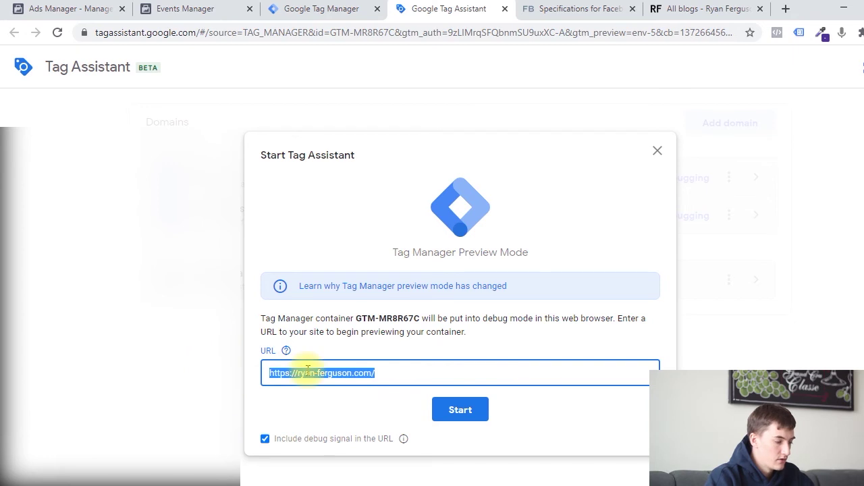
left_click(365, 372)
left_click(451, 412)
left_click(457, 411)
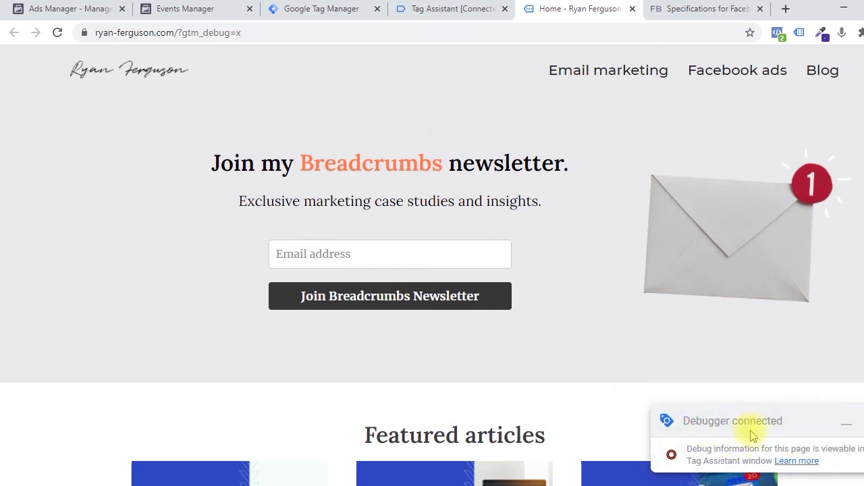
Step: Check the home page's debug summary in Tag Assistant for both the Google Analytics container and the Tag Manager container
left_click(465, 5)
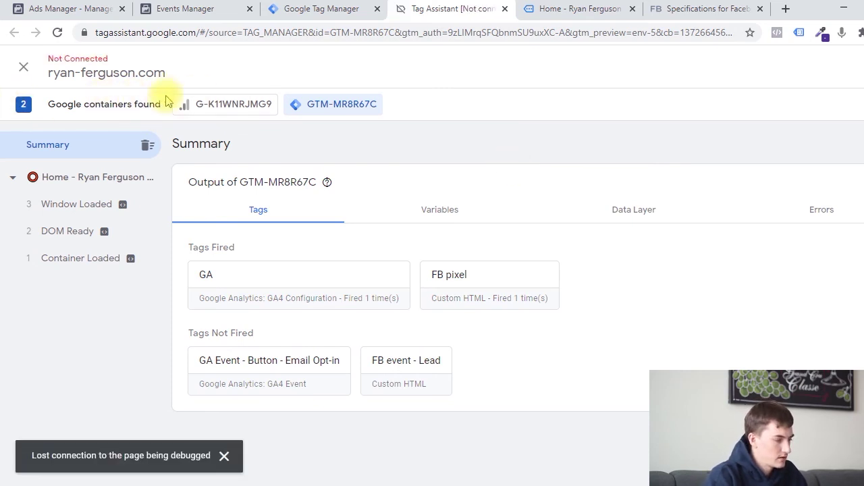
left_click(206, 104)
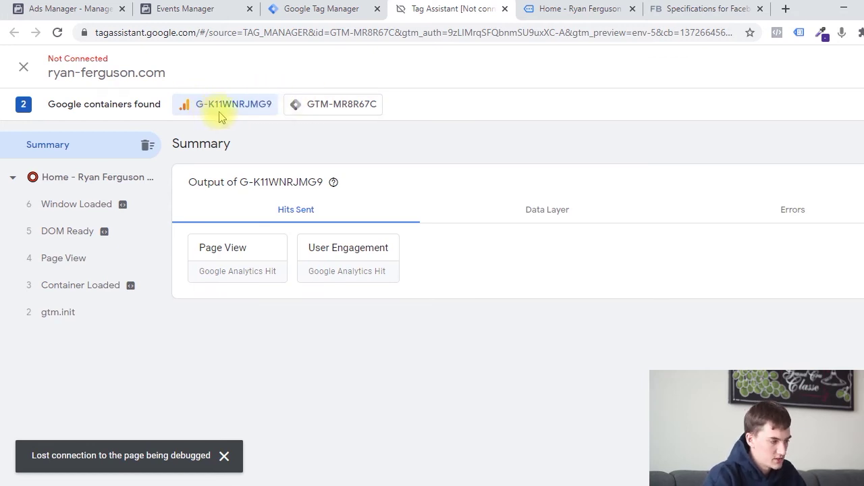
left_click(312, 106)
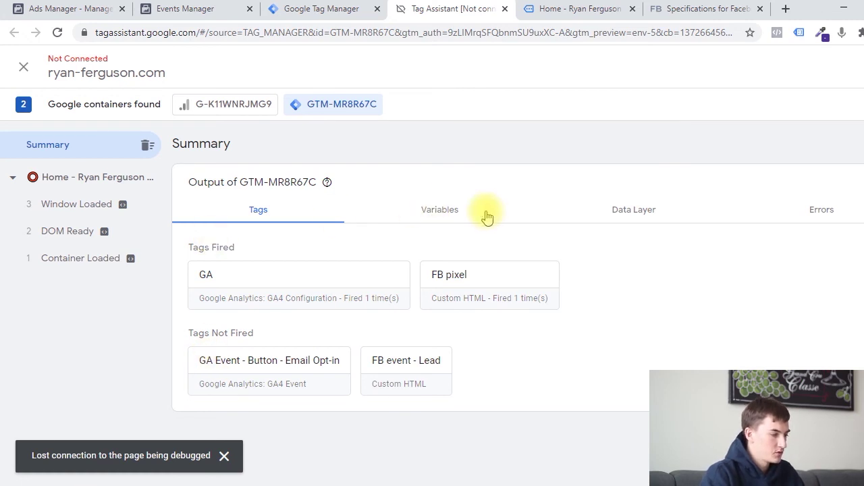
mouse_move(143, 251)
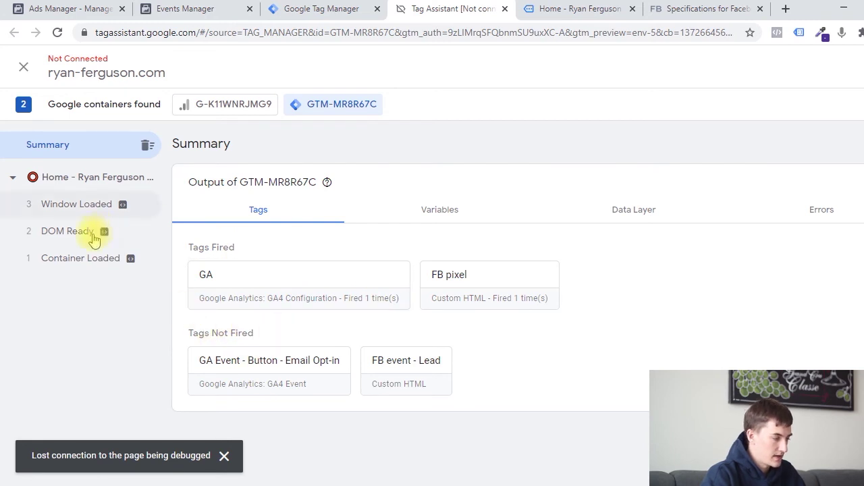
mouse_move(104, 231)
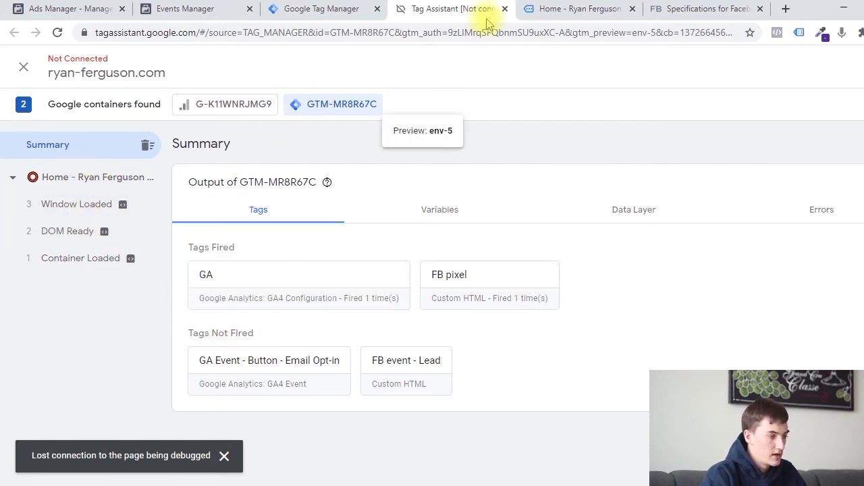
Step: Reconnect the debugged home page to Tag Assistant and inspect the tags for its Click event and for the whole page
left_click(540, 8)
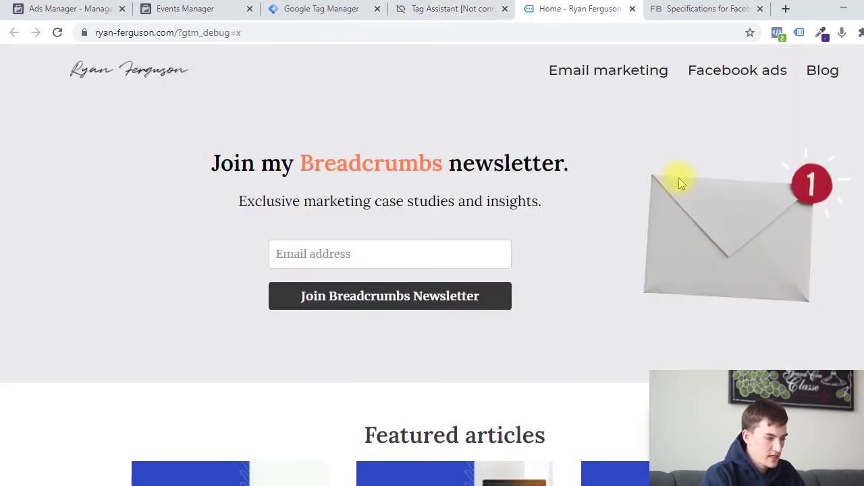
left_click(432, 9)
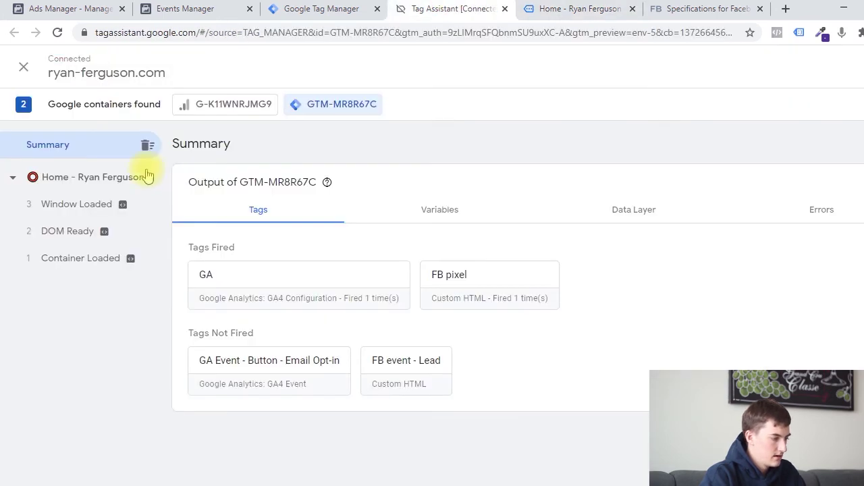
left_click(88, 213)
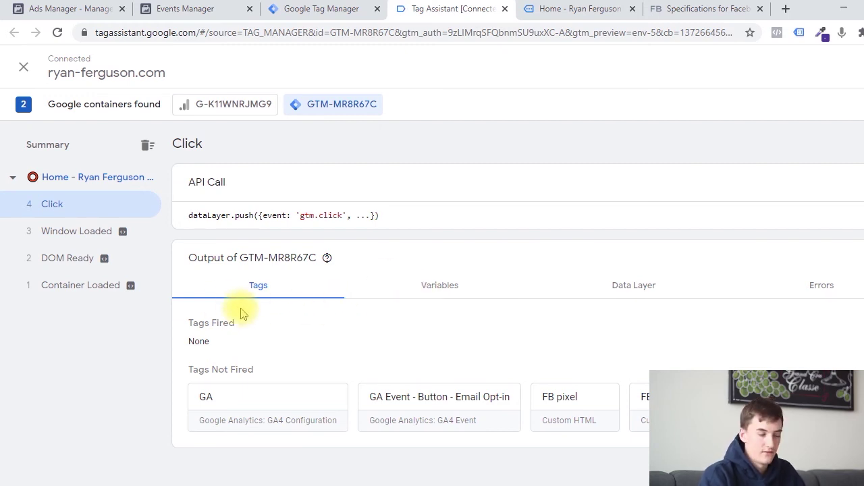
left_click(58, 178)
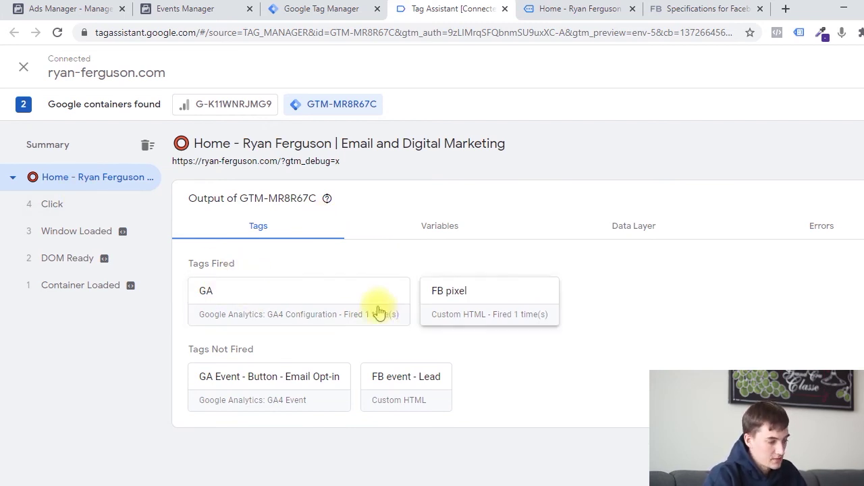
Step: Review the tag details and firing triggers of the GA tag and the FB pixel tag on the home page
left_click(207, 294)
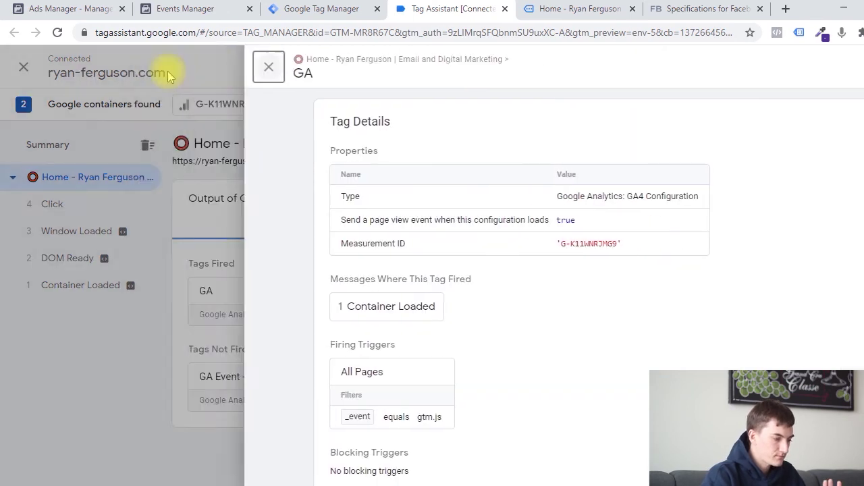
left_click(169, 76)
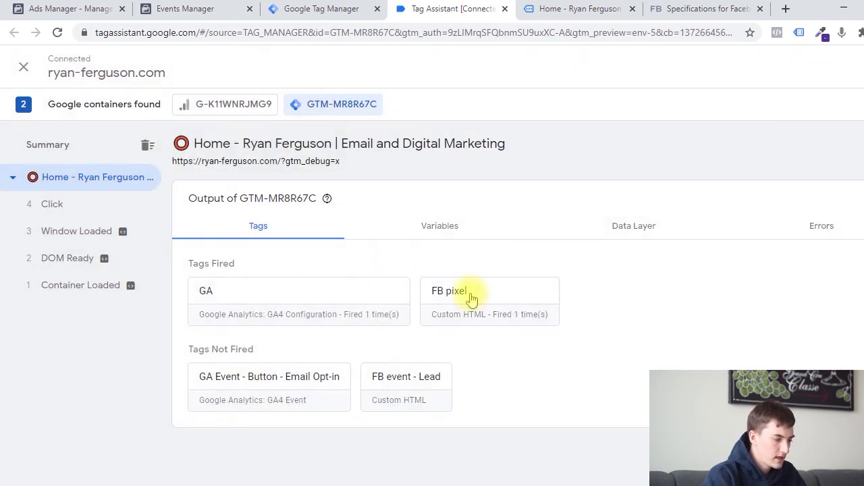
left_click(473, 293)
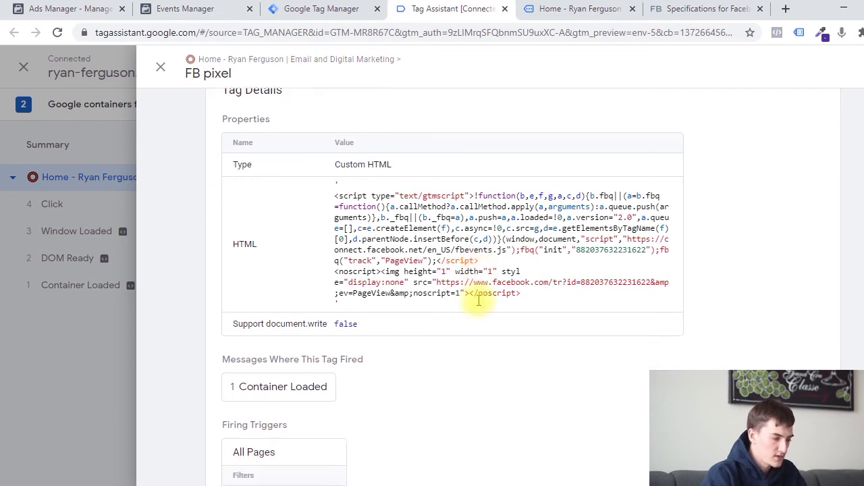
scroll(478, 299, "down", 2)
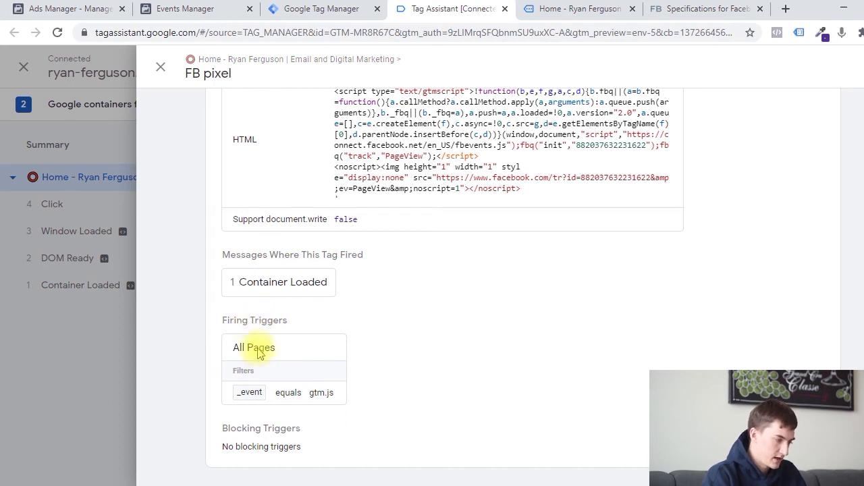
left_click(161, 67)
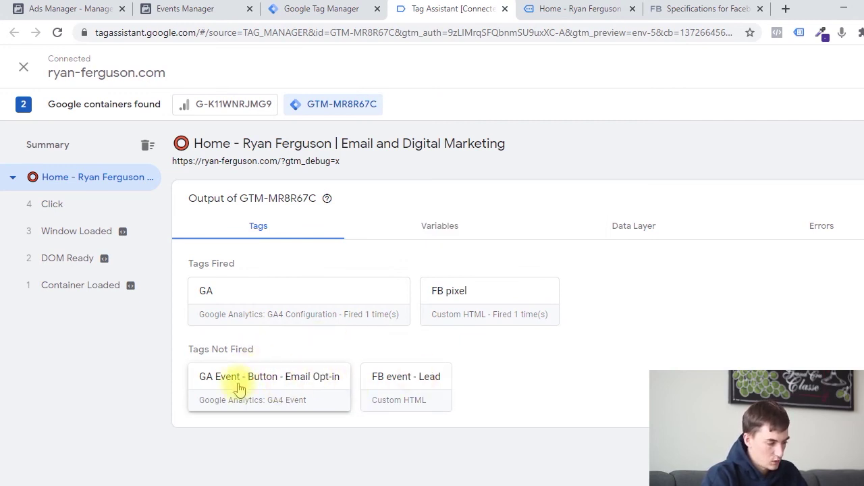
Step: Inspect the home page's "FB event - Lead" tag details and highlight the "contains blog" condition of its firing trigger
left_click(403, 390)
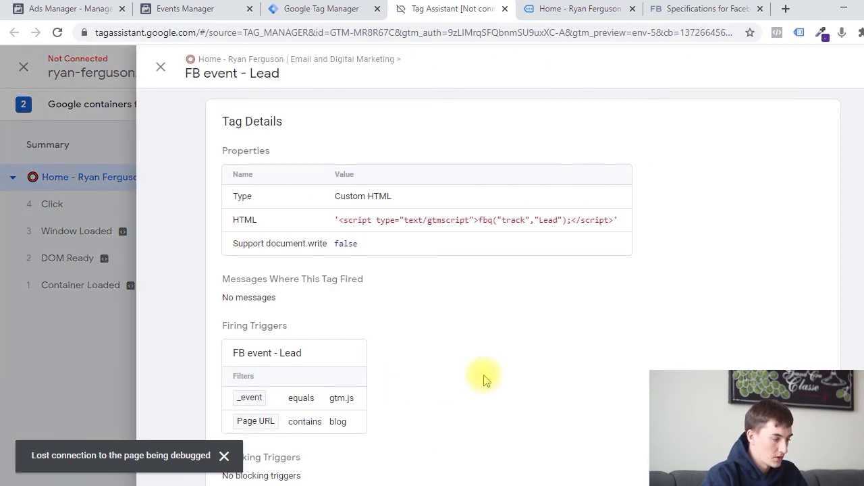
scroll(499, 378, "down", 1)
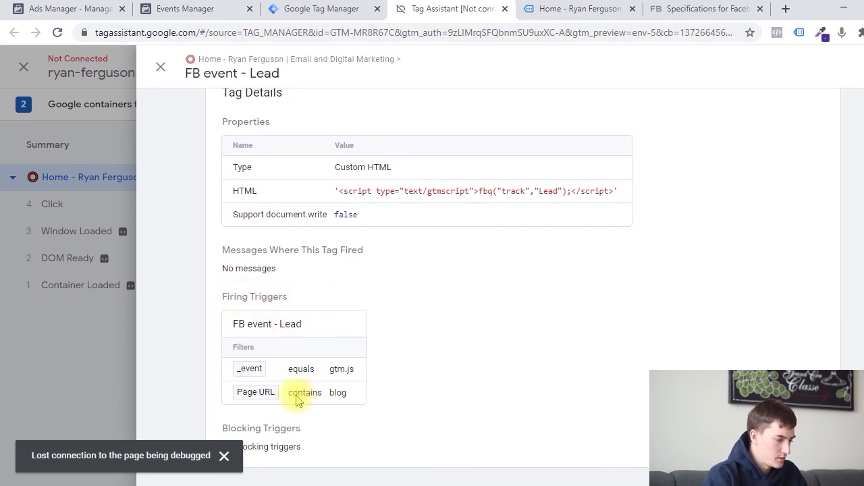
left_click_drag(292, 392, 385, 399)
left_click(160, 67)
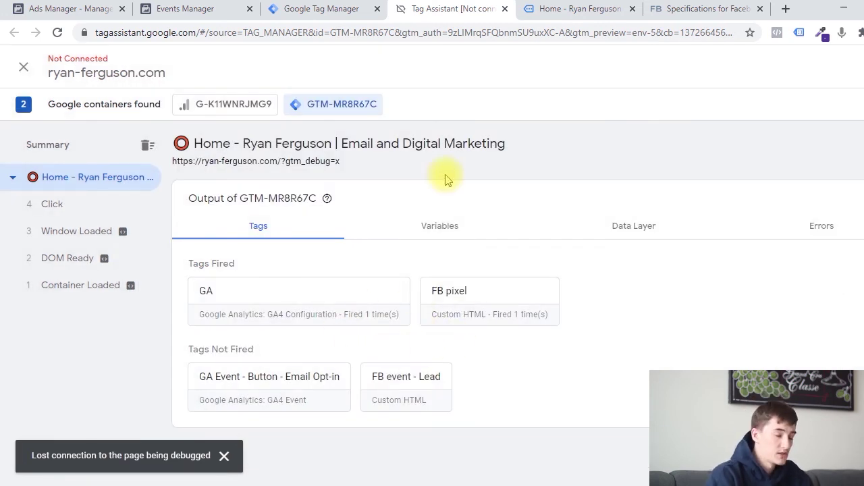
Step: Open the website's blog page in debug mode and highlight "blog" in its URL
right_click(479, 120)
key("Escape")
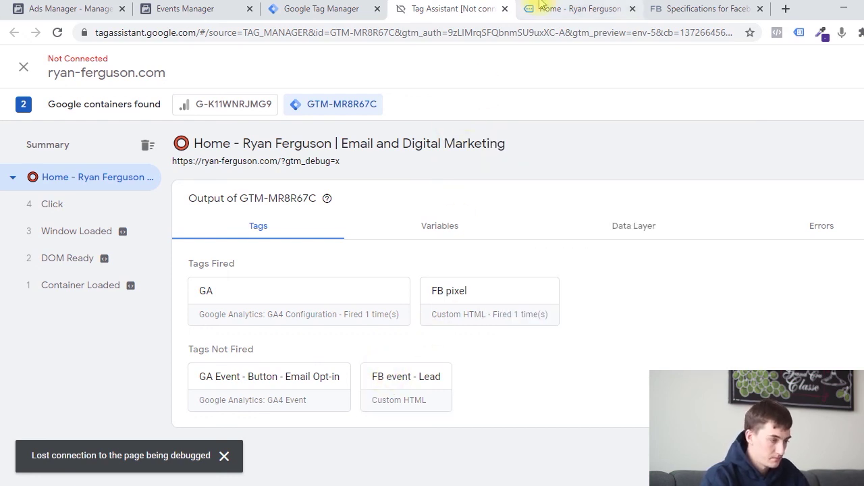
key("ctrl+Tab")
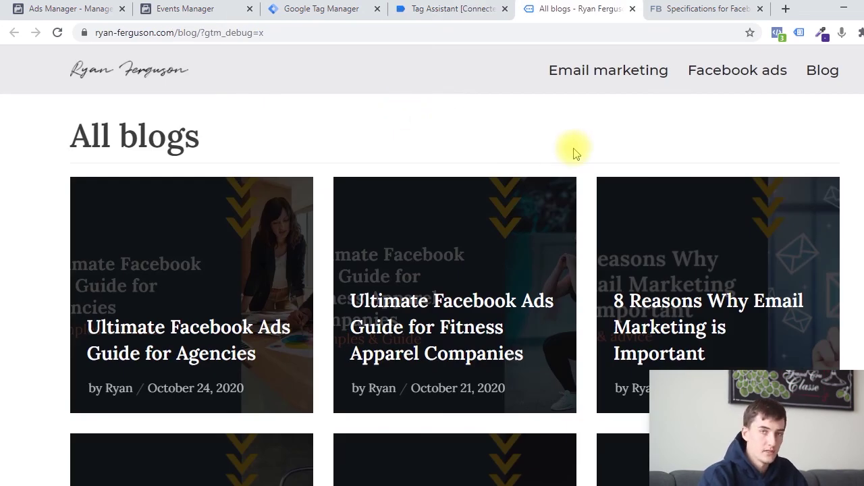
left_click_drag(178, 33, 198, 33)
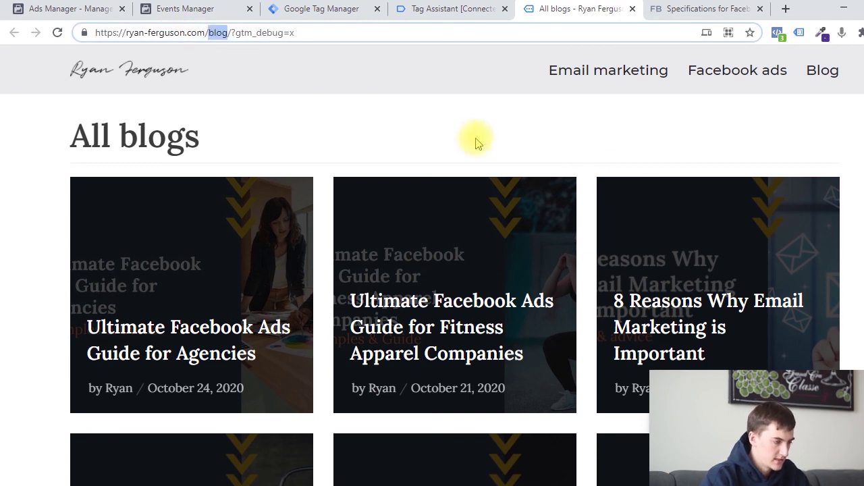
Step: Return to Tag Assistant and check the fired tags and the "FB event - Lead" trigger details for the blog page
left_click(451, 8)
left_click(471, 303)
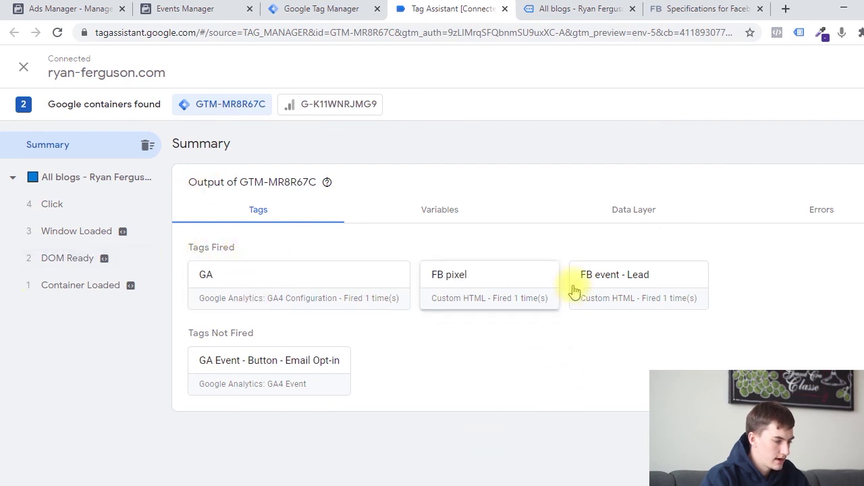
left_click(641, 287)
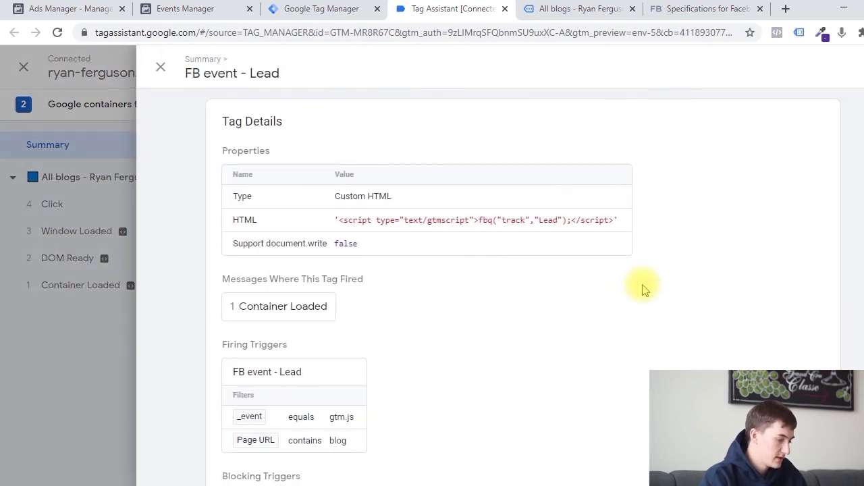
scroll(642, 289, "down", 1)
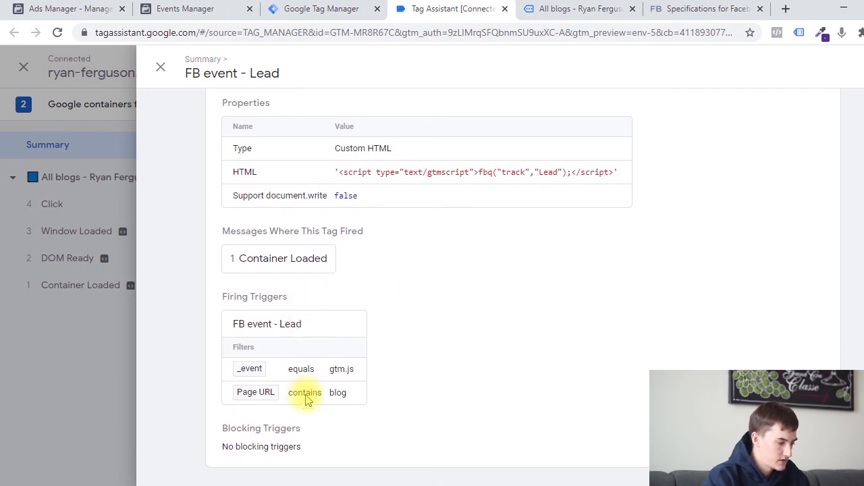
left_click(161, 72)
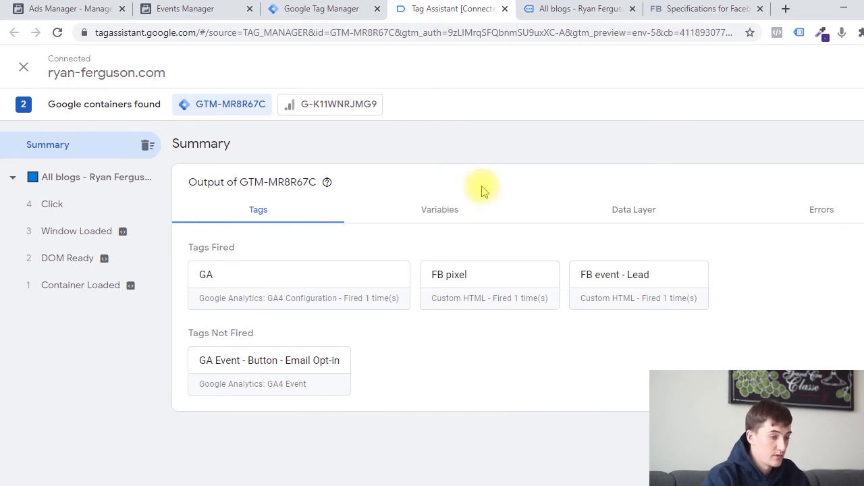
Step: Check the blog page with Facebook Pixel Helper and expand the Lead event's information
left_click(580, 9)
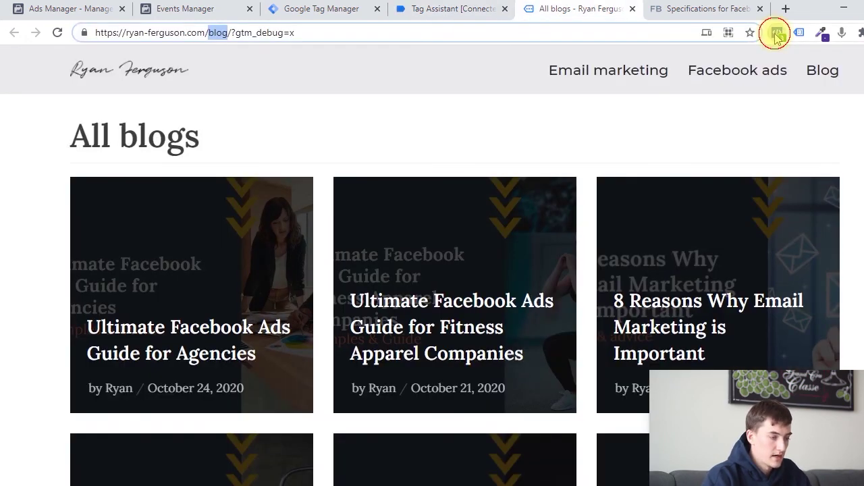
left_click(777, 34)
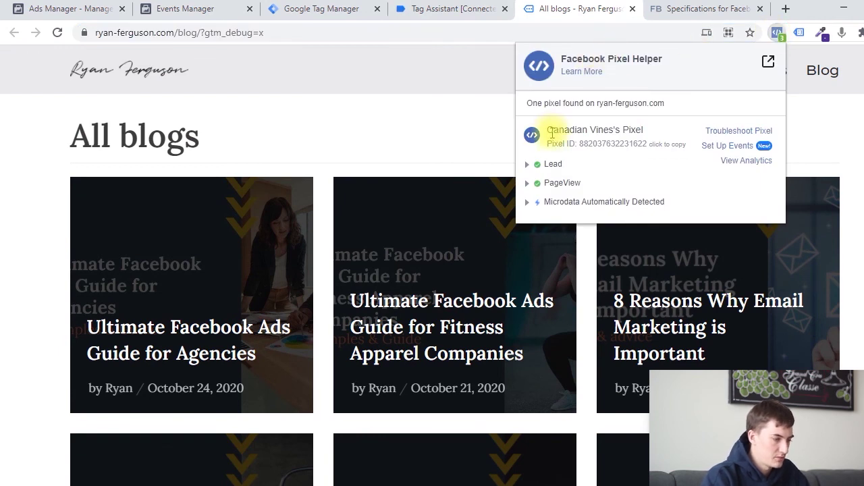
left_click(530, 164)
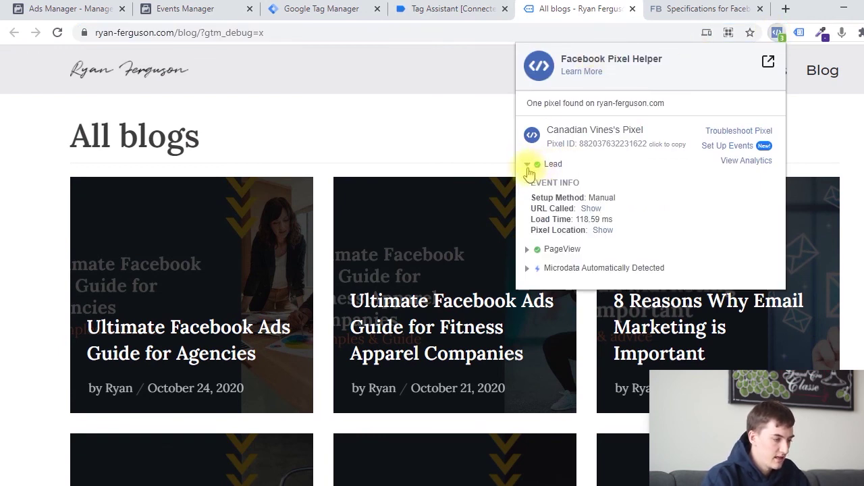